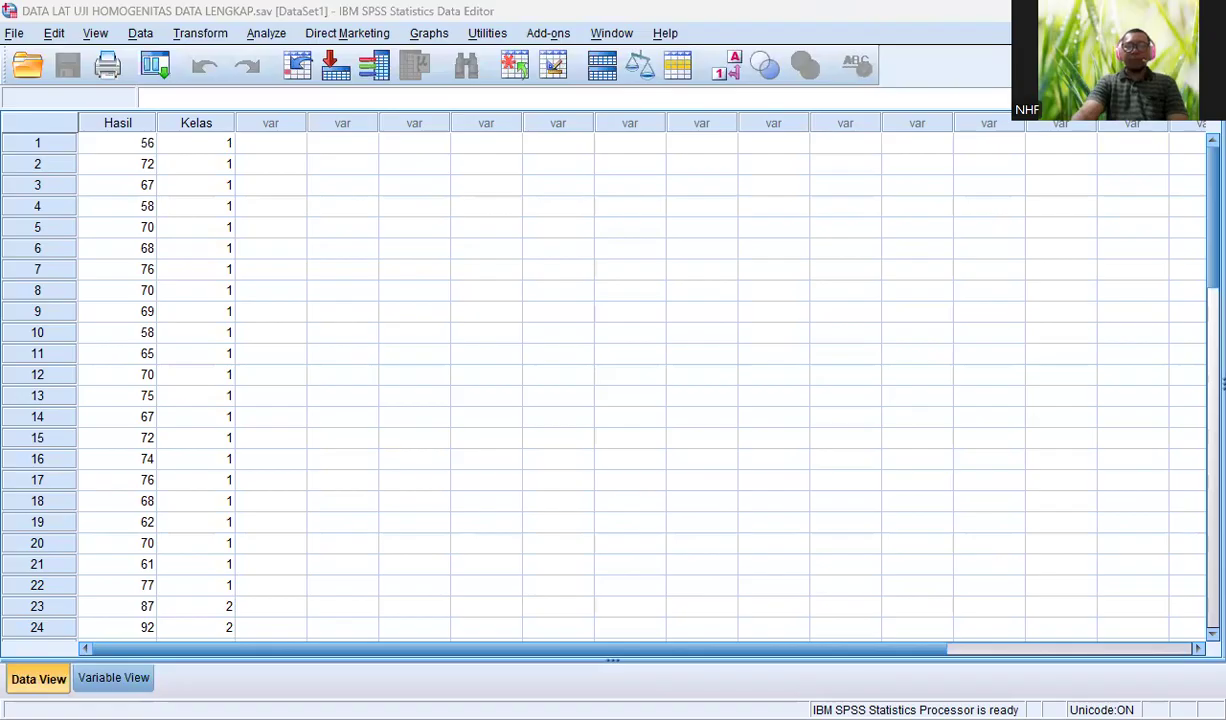
Step: Show the variable definitions and widen the Label and Values columns
click(128, 679)
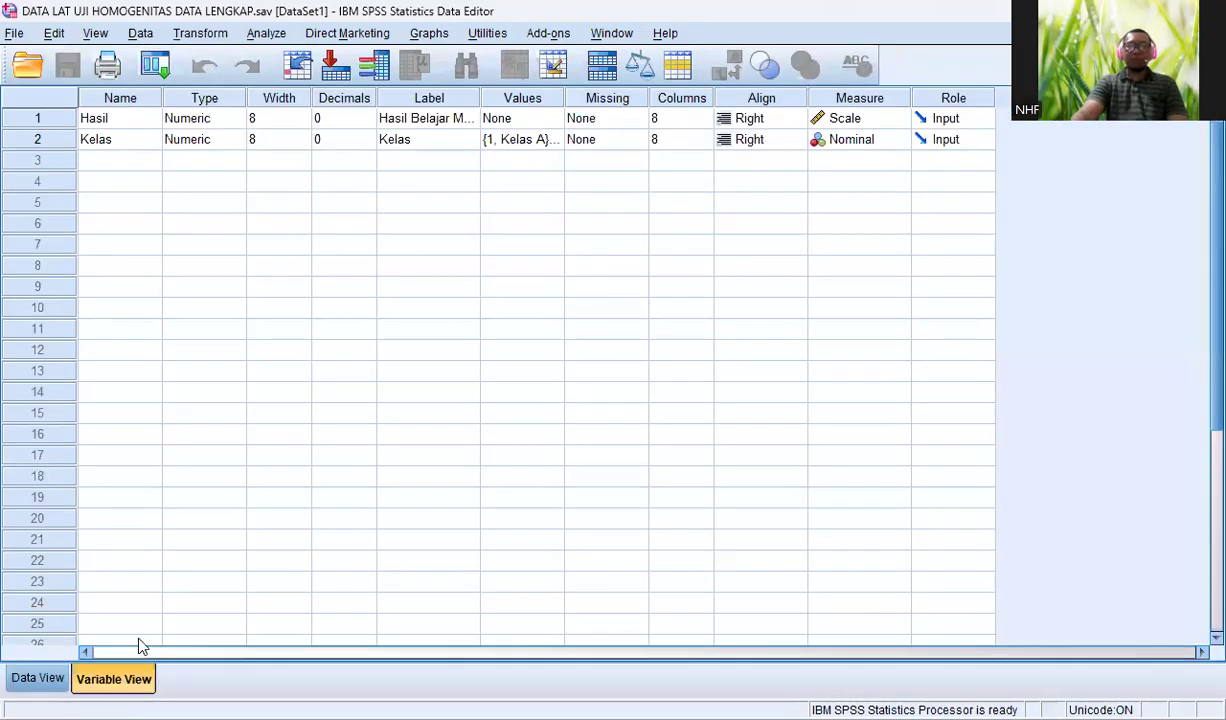
click(113, 123)
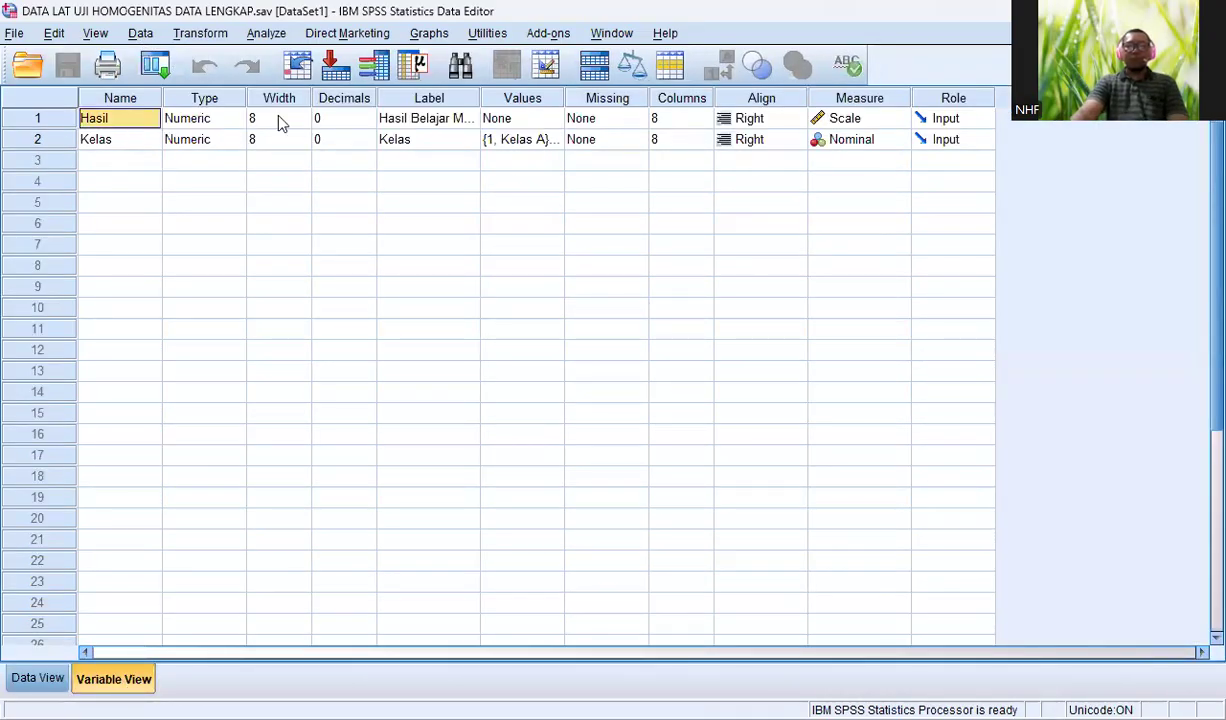
click(412, 121)
drag(478, 101, 510, 101)
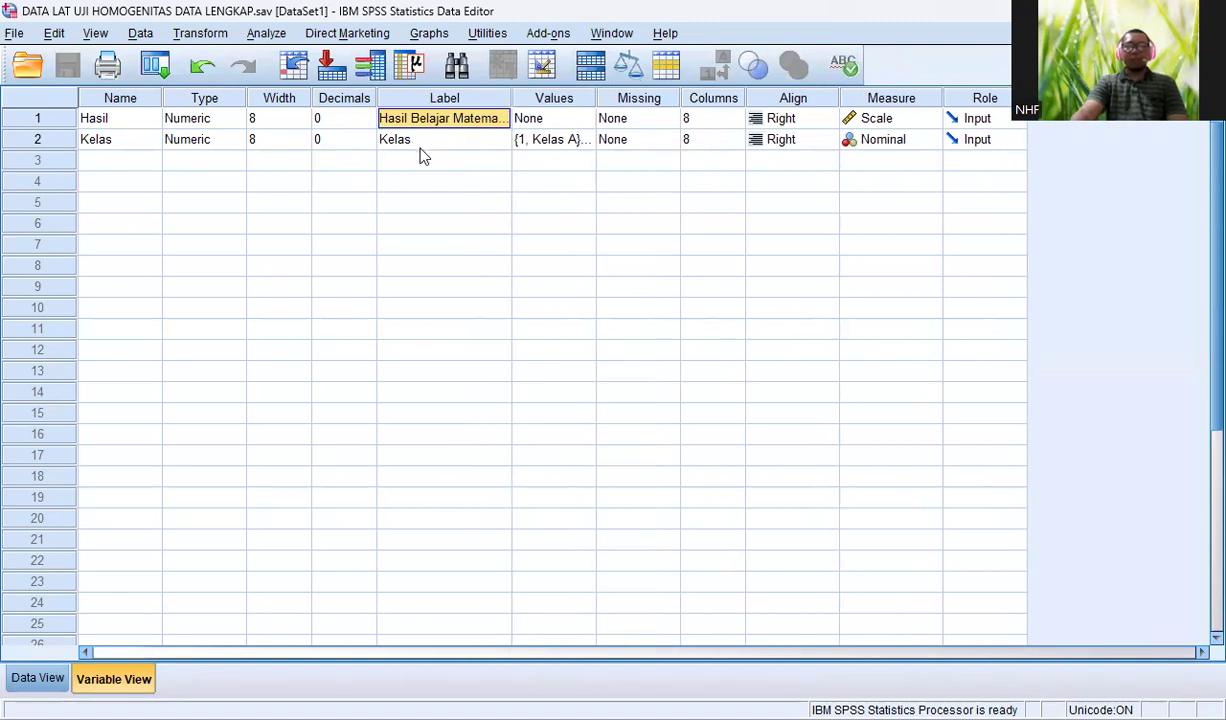
click(421, 150)
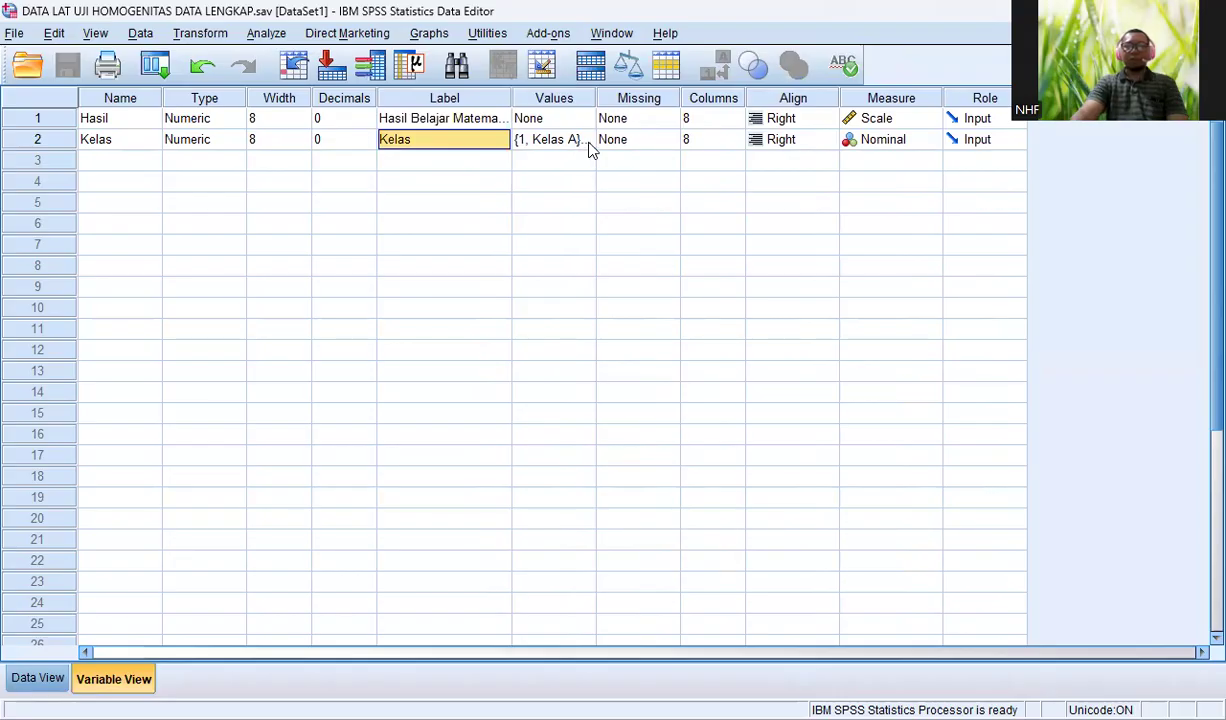
drag(596, 97, 614, 98)
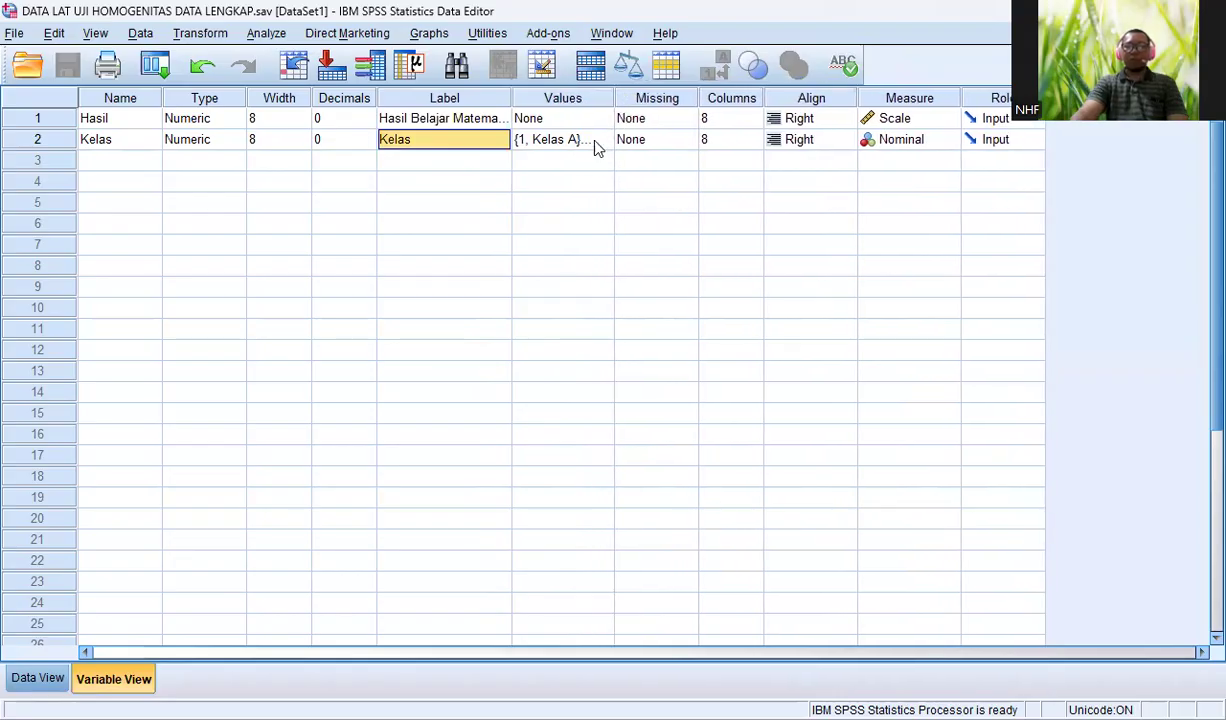
Step: Review the value labels defined for the Kelas variable, then close them without changes
click(608, 147)
click(606, 145)
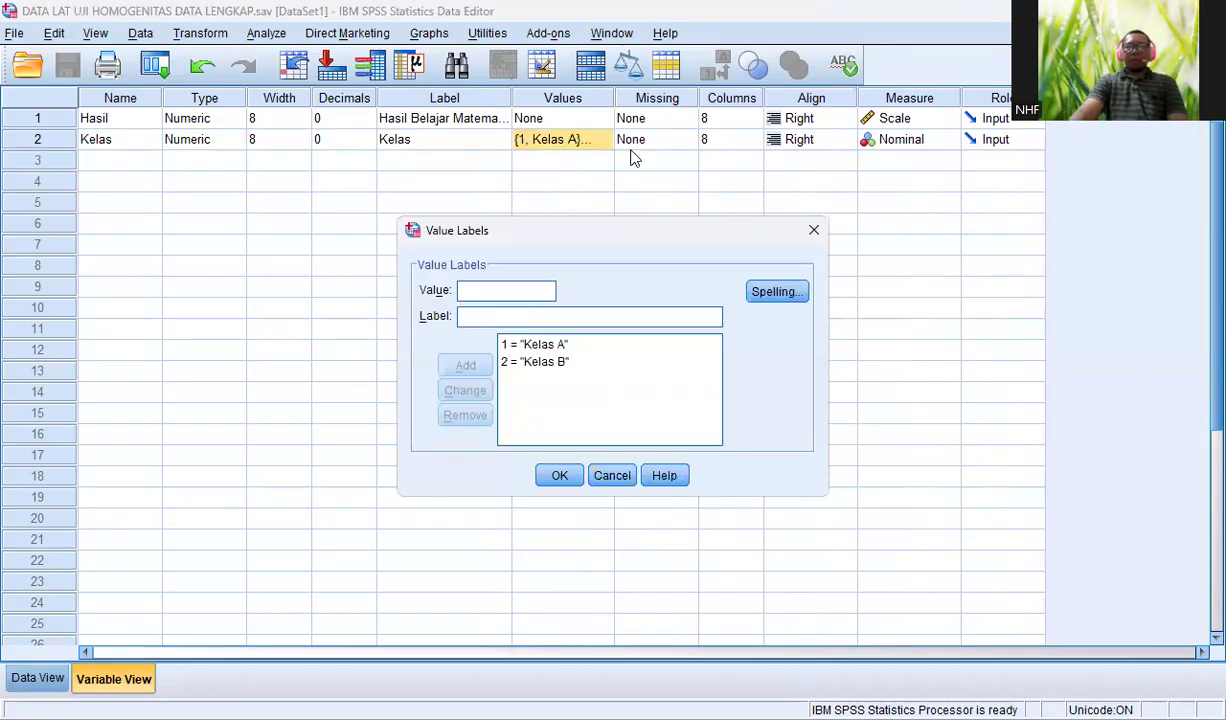
click(548, 350)
click(548, 362)
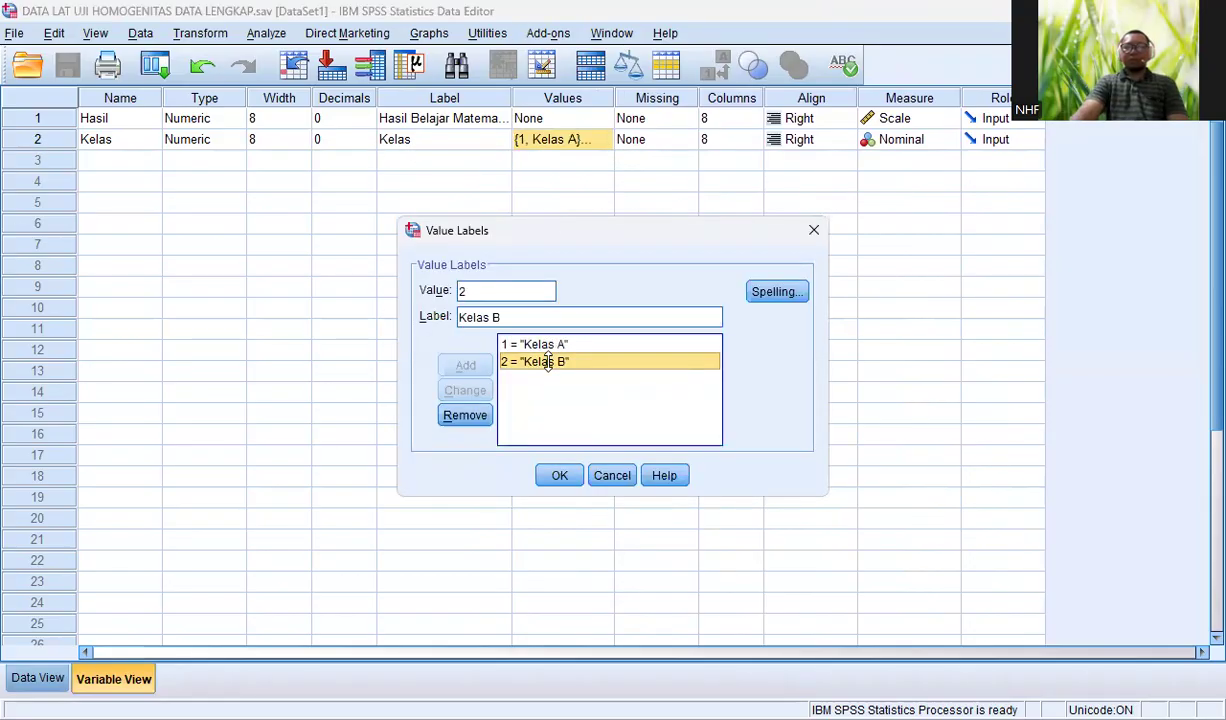
click(612, 475)
Step: Examine the data rows to see how the Kelas codes 1 and 2 are assigned to the Hasil scores
click(62, 679)
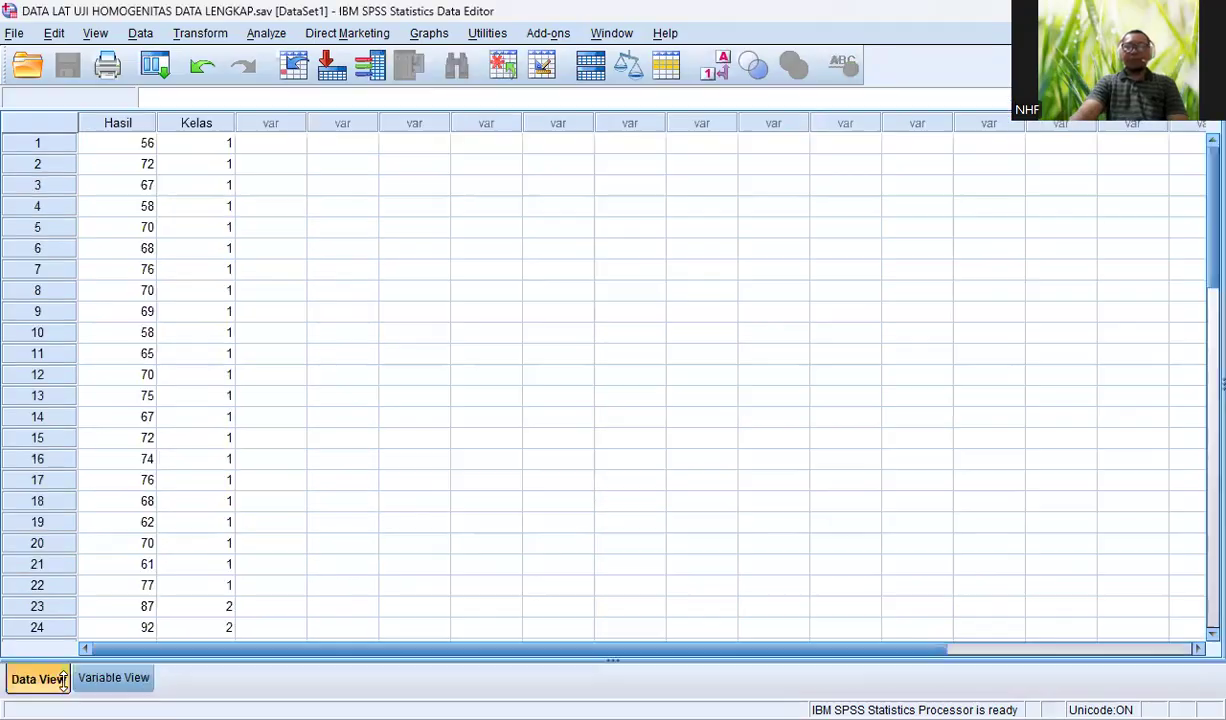
scroll(268, 293, down, 4)
scroll(250, 260, up, 3)
scroll(238, 226, up, 1)
drag(225, 145, 216, 543)
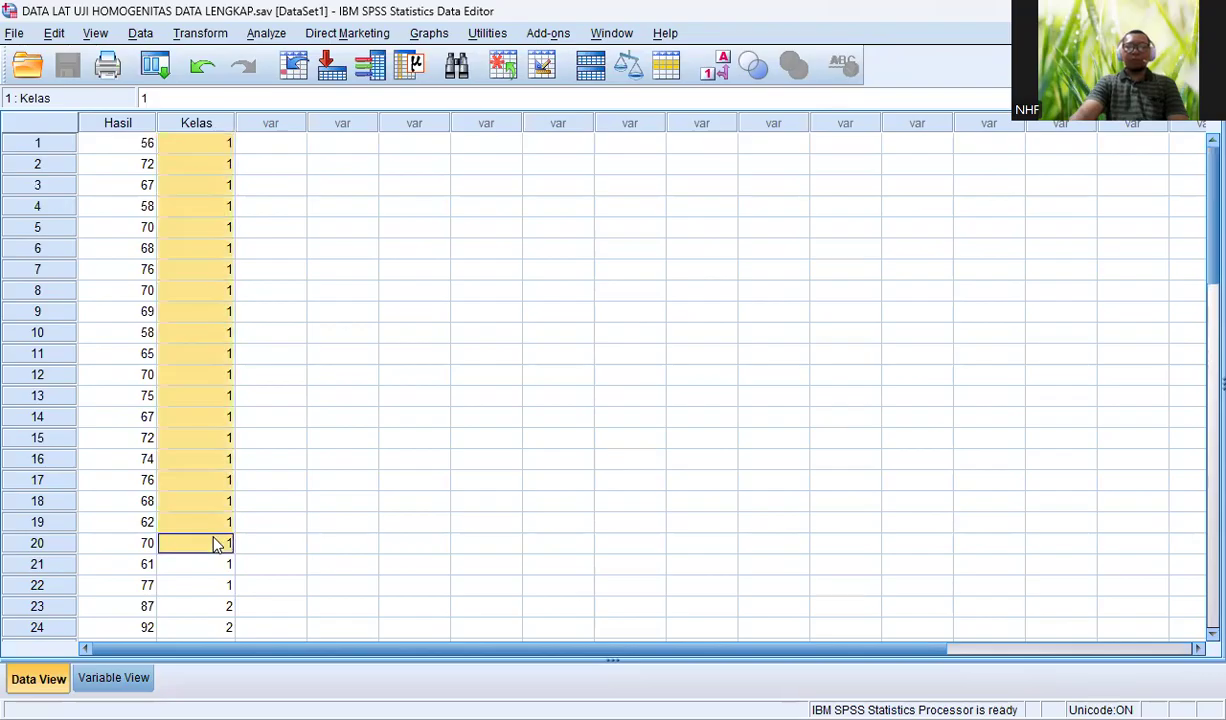
scroll(227, 500, down, 5)
click(210, 292)
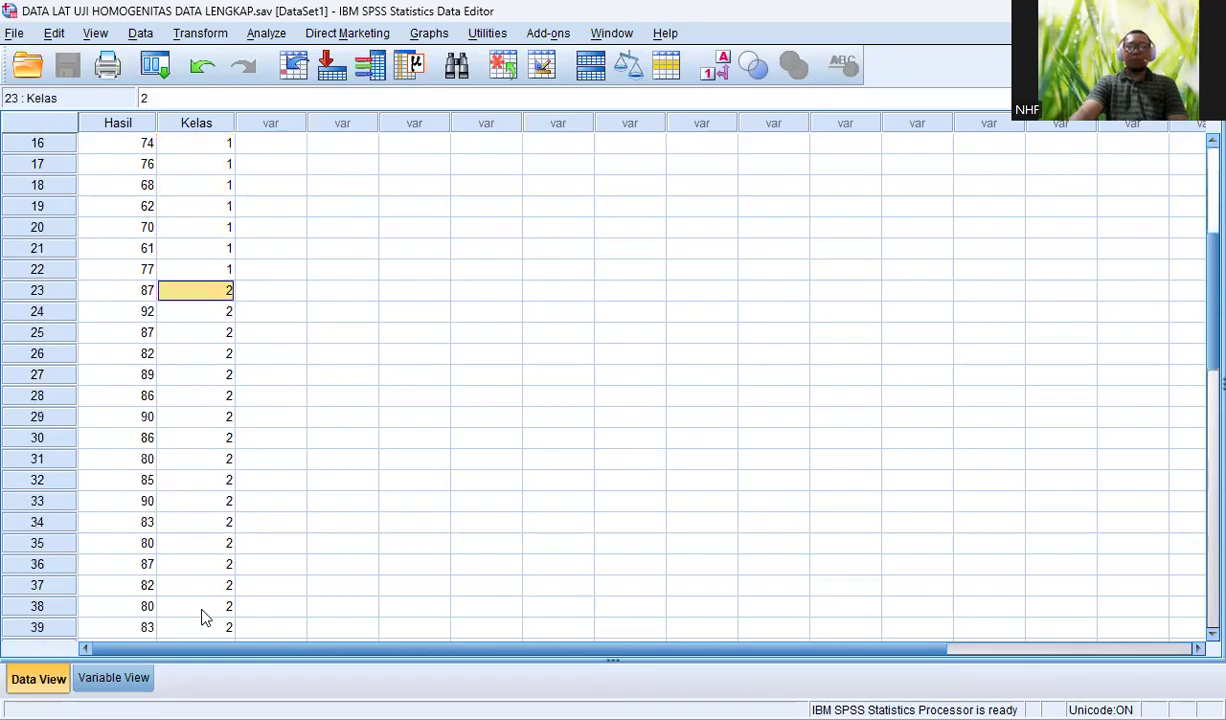
shift+click(203, 625)
scroll(186, 505, down, 4)
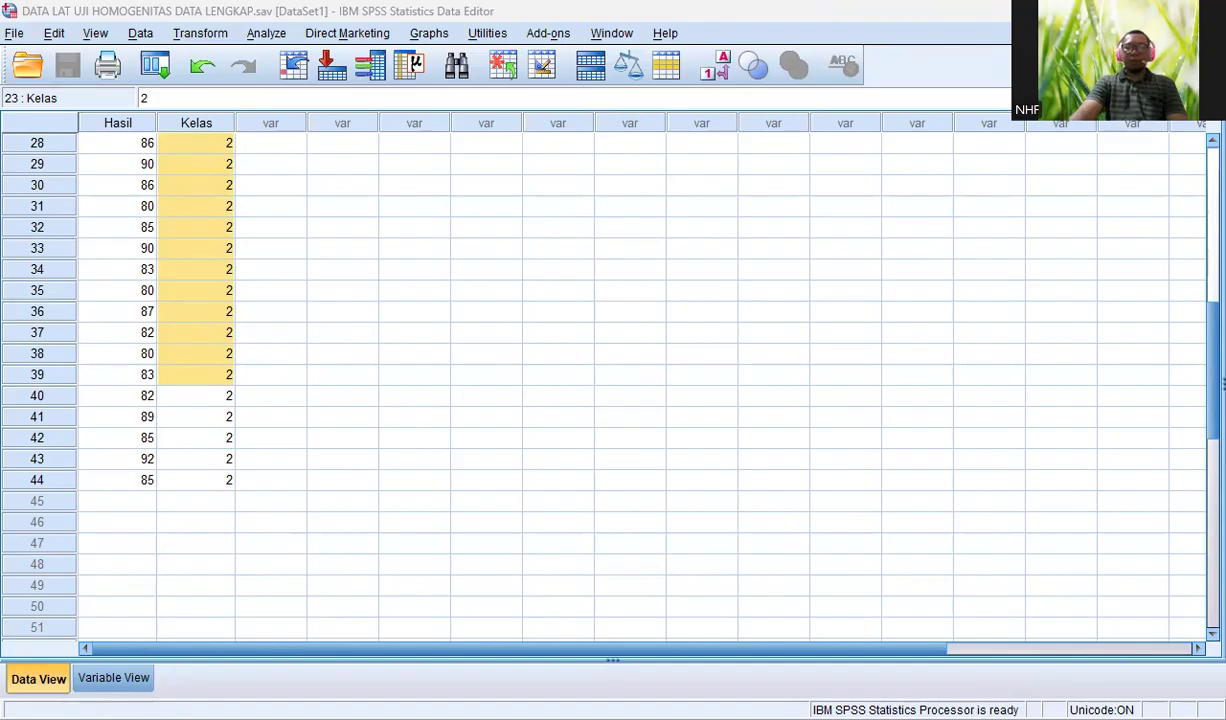
Step: Set up a One-Way ANOVA with Hasil Belajar Matematika as the dependent variable and Kelas as the factor
click(263, 35)
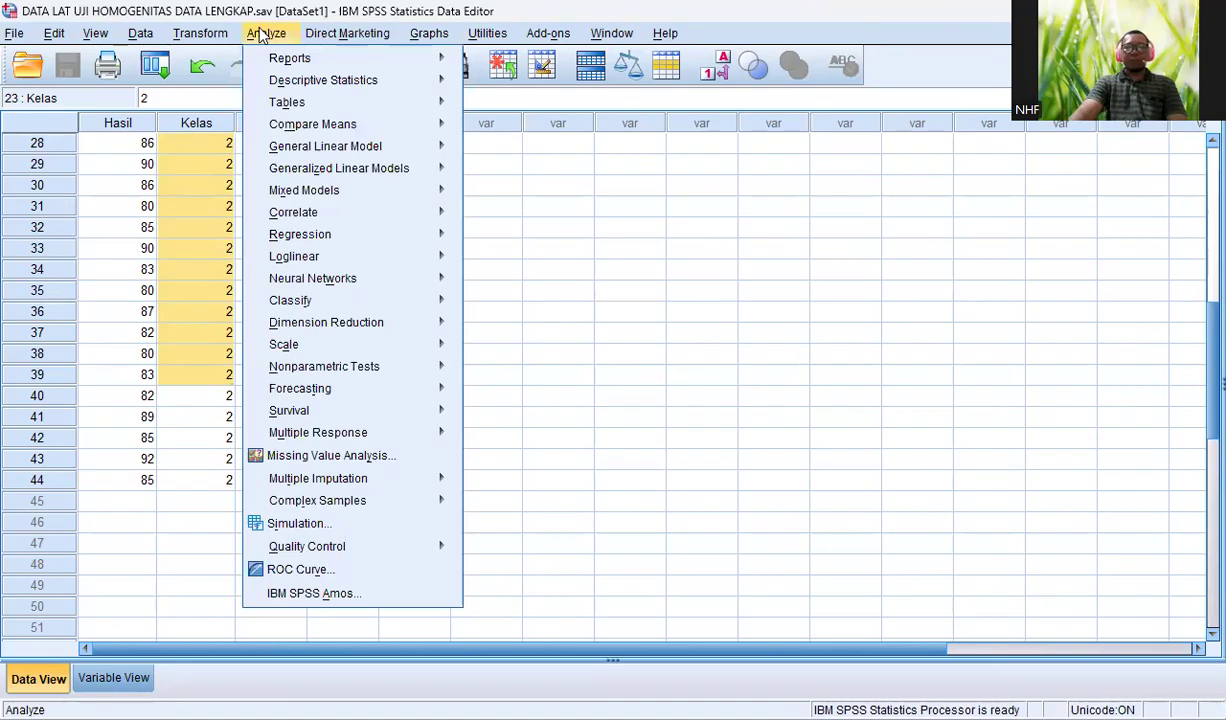
mouse_move(272, 134)
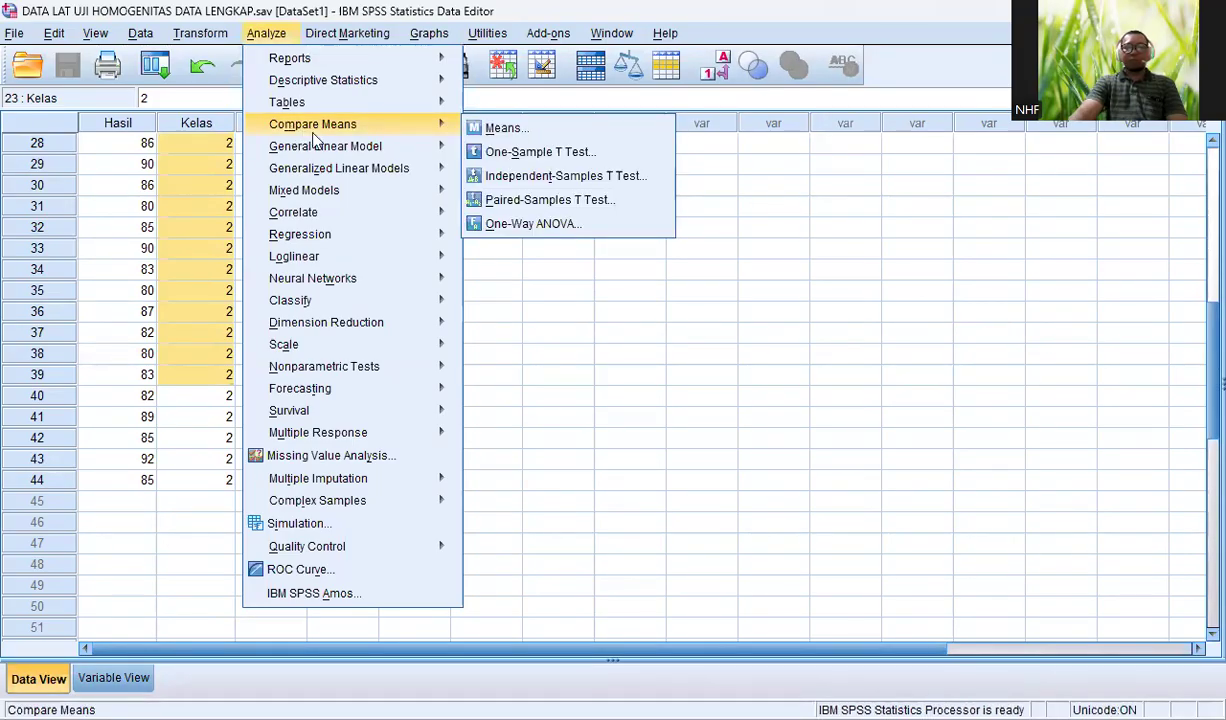
click(520, 224)
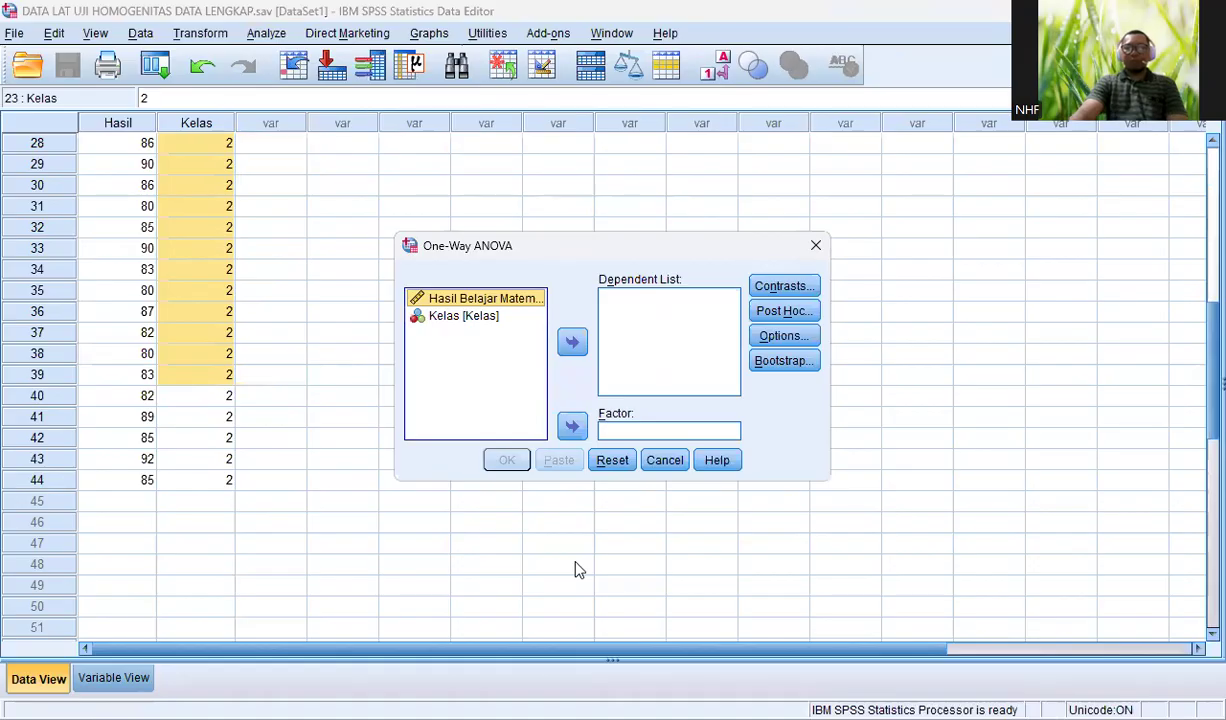
key(alt)
key(alt+Tab)
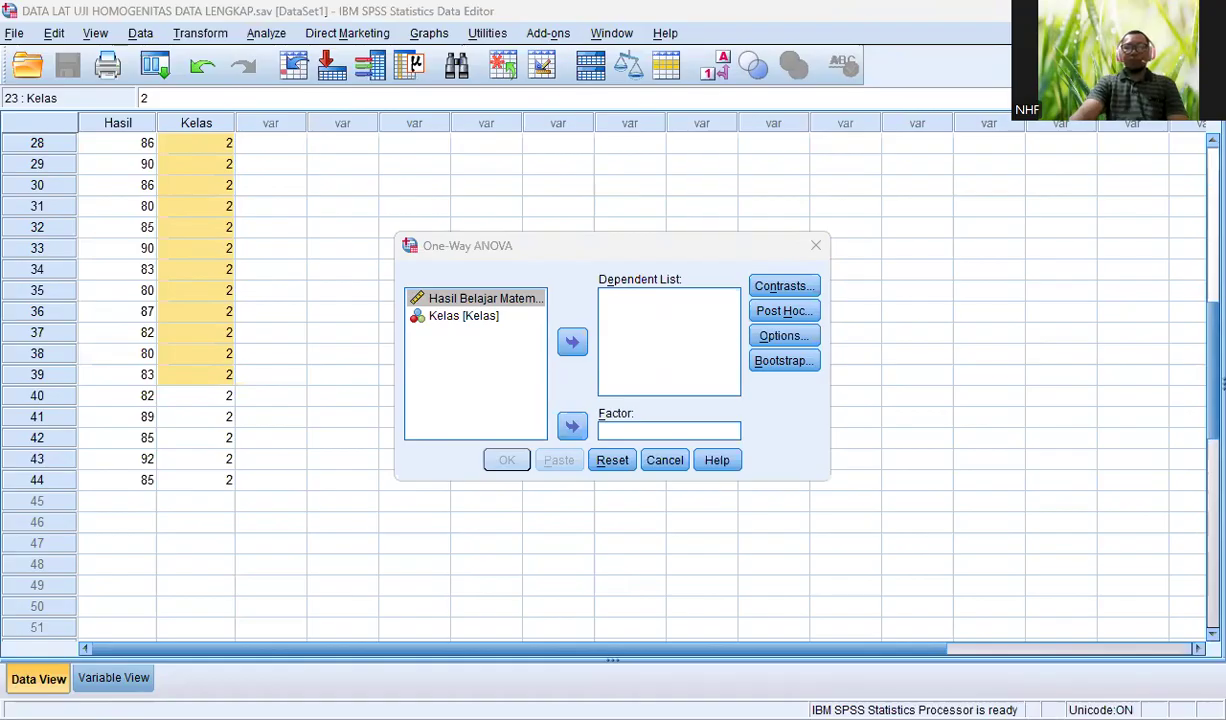
click(486, 302)
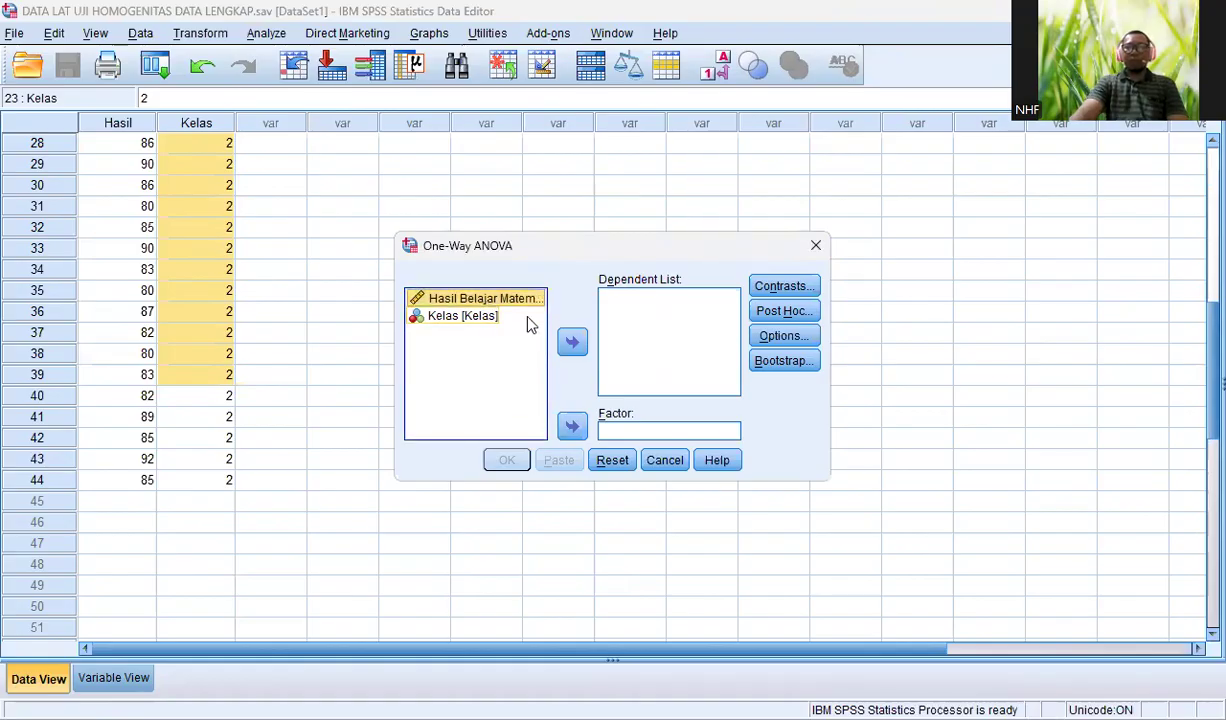
click(566, 344)
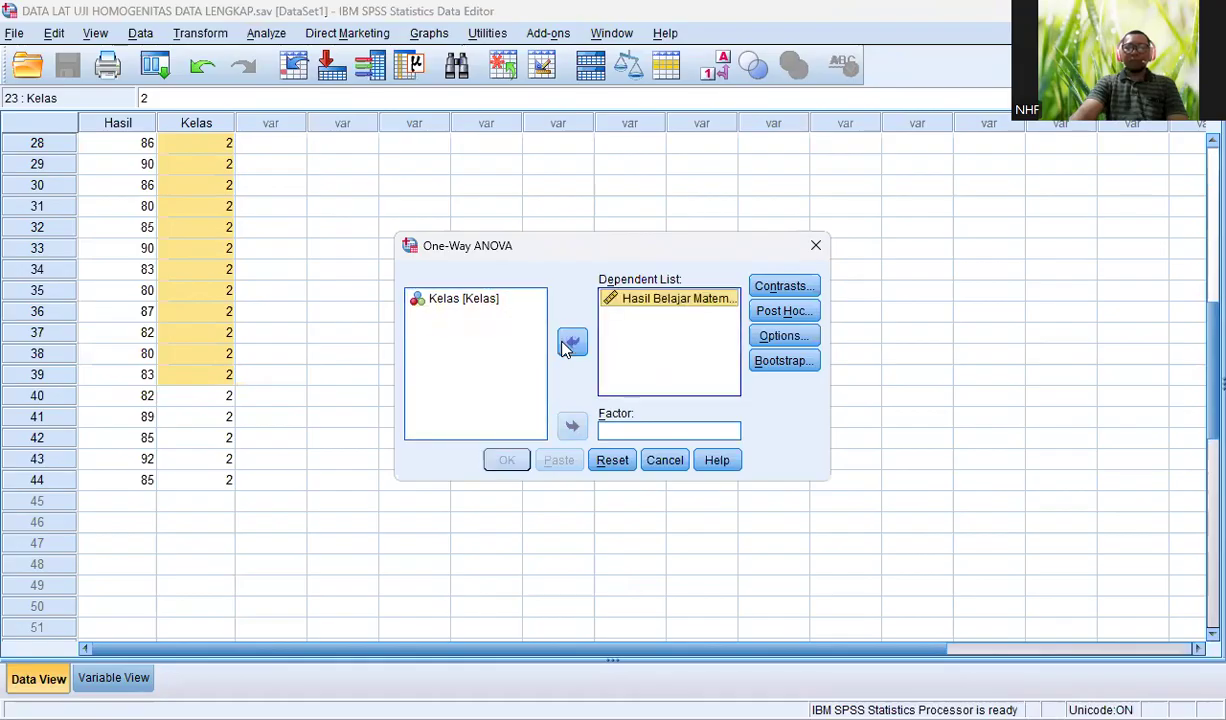
click(466, 300)
click(571, 427)
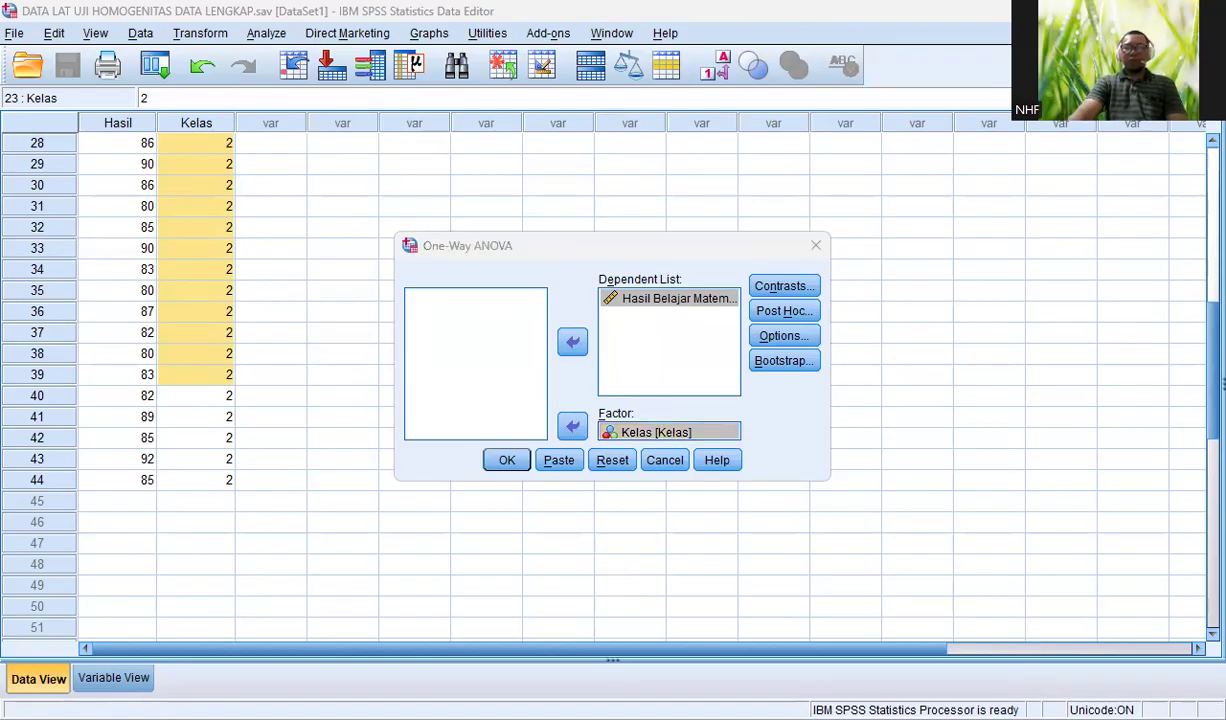
Step: Add the homogeneity of variance test to the One-Way ANOVA, run it and inspect the resulting tables
click(752, 340)
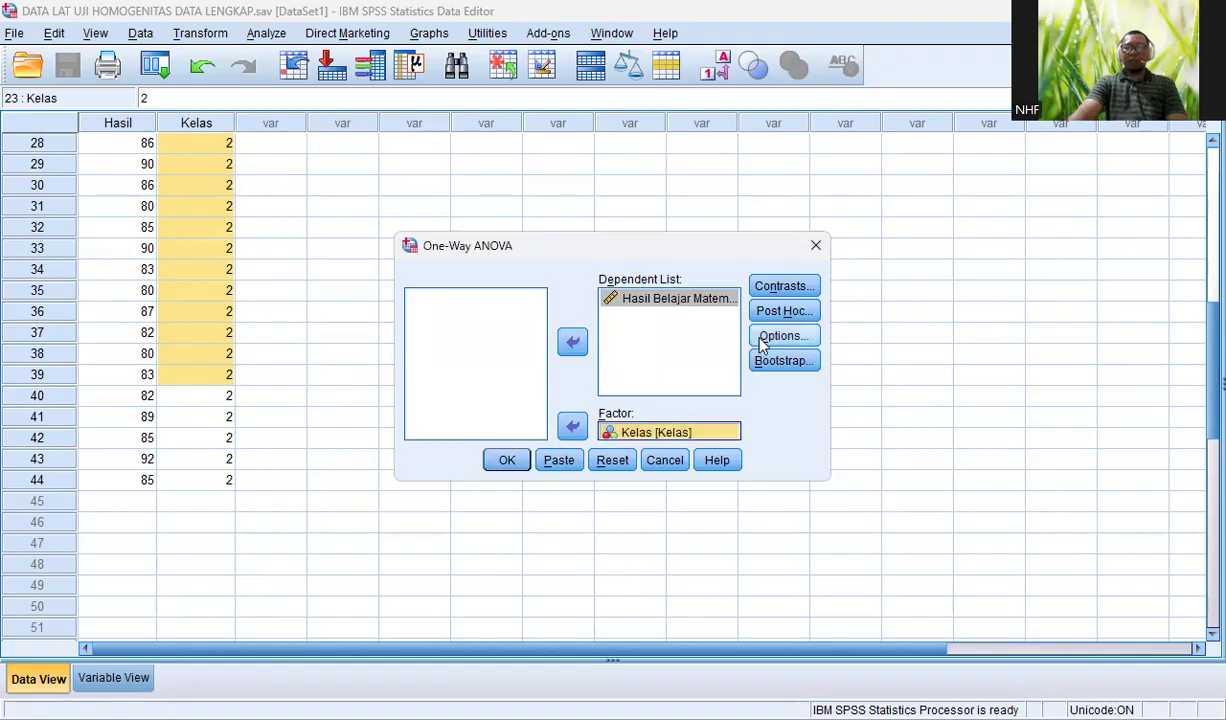
click(762, 338)
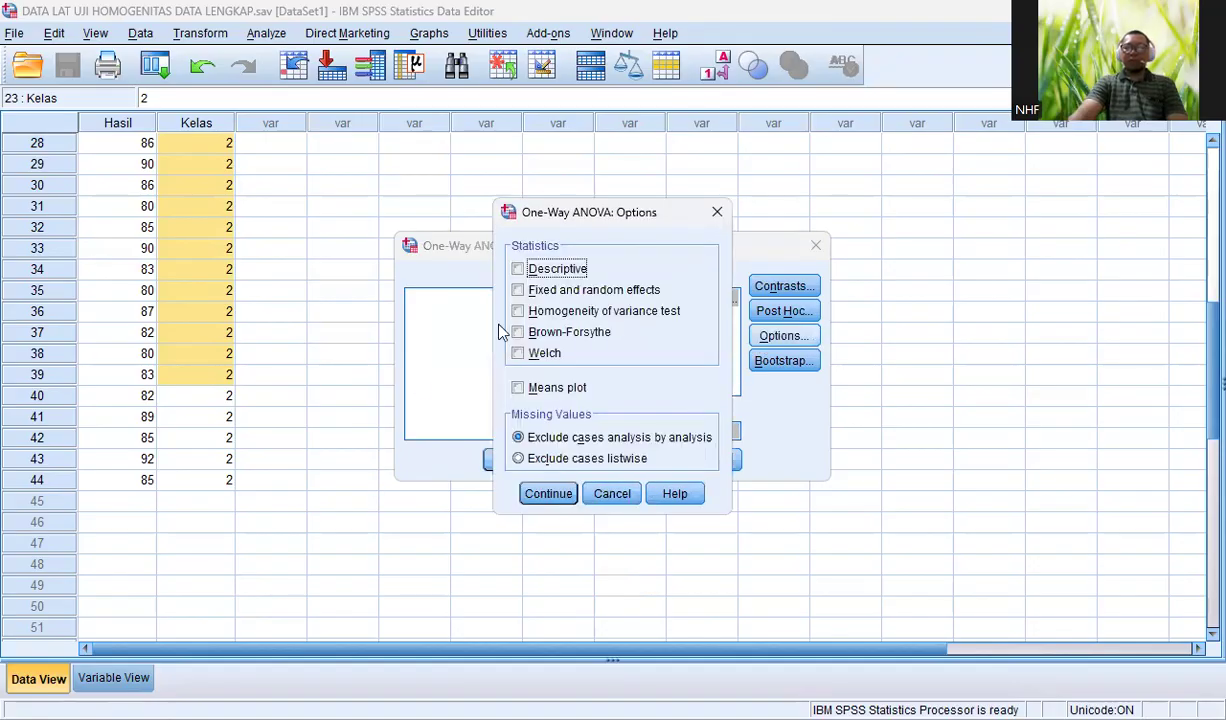
click(519, 312)
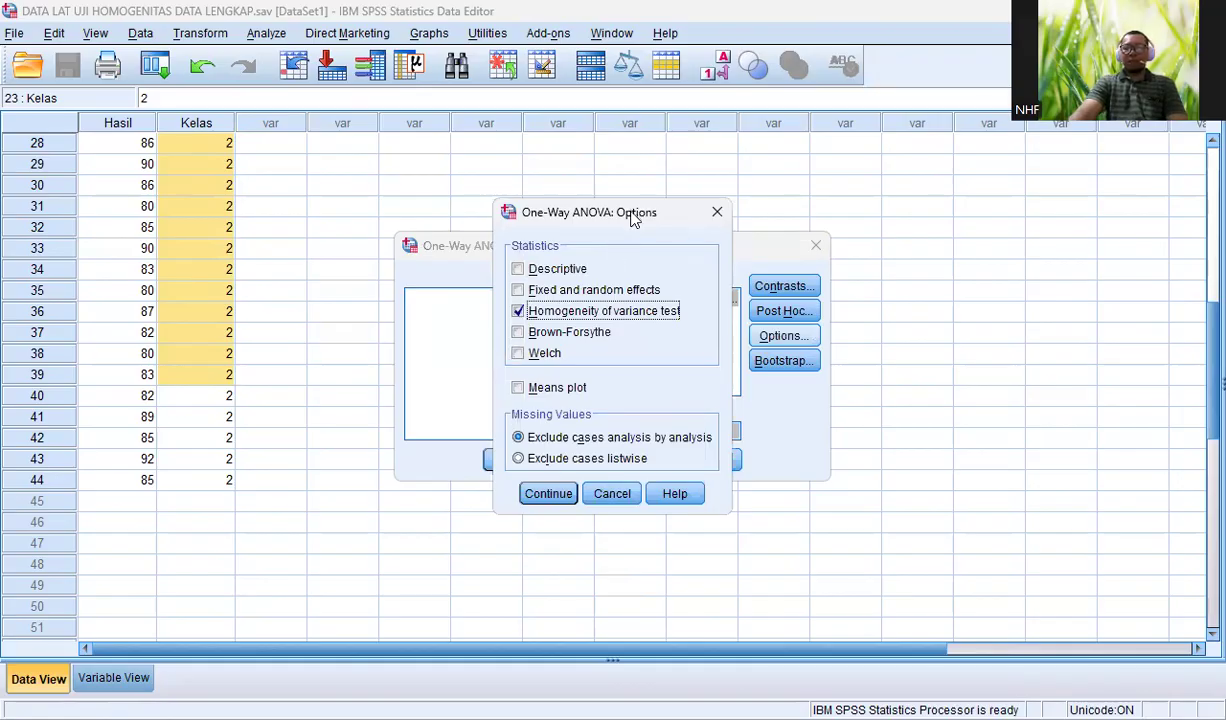
drag(631, 219, 599, 184)
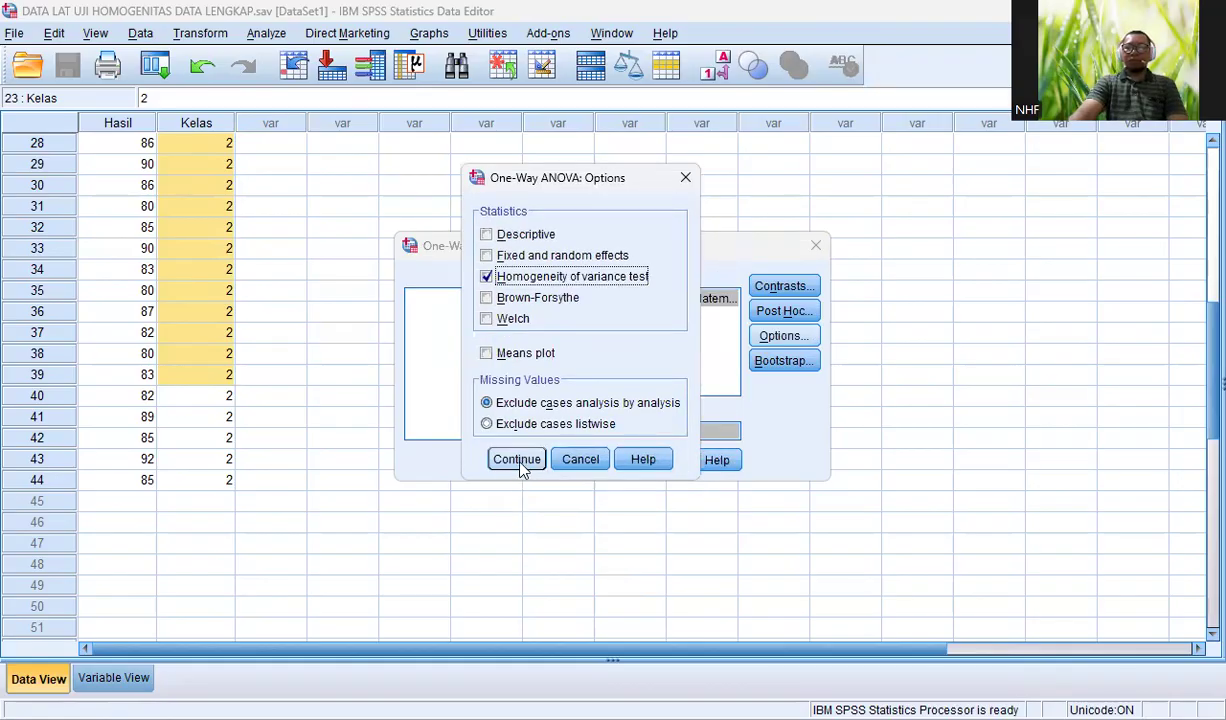
click(519, 464)
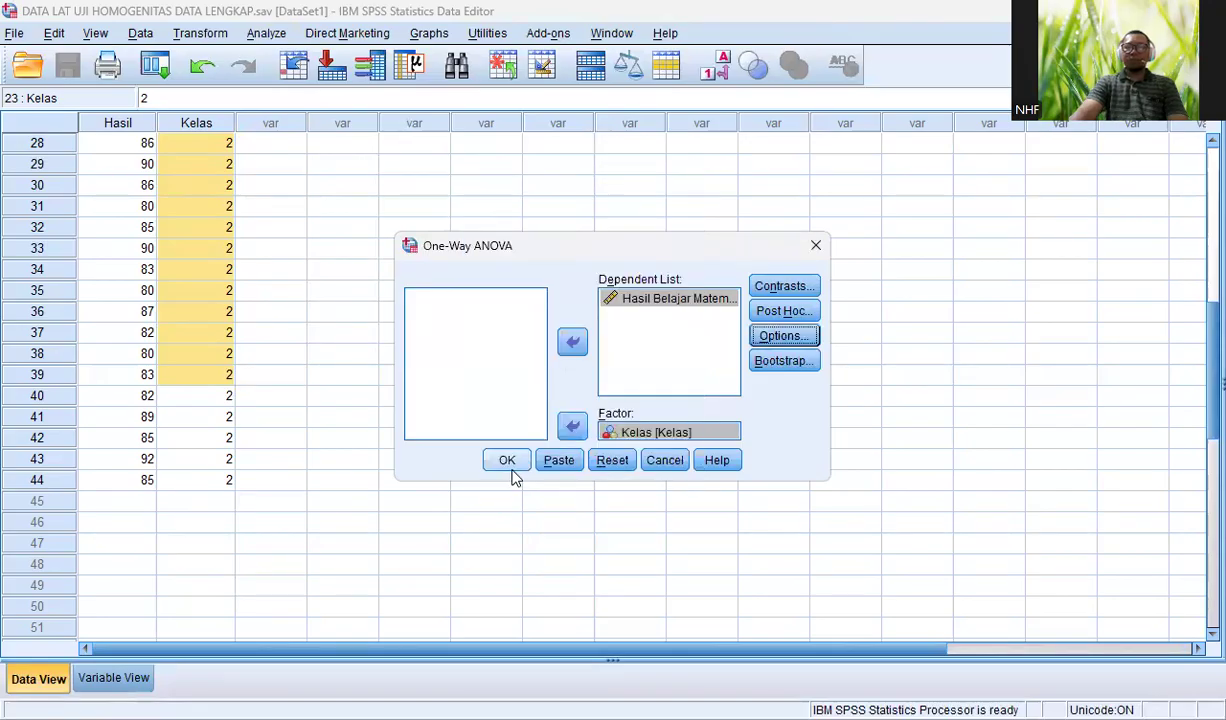
click(511, 467)
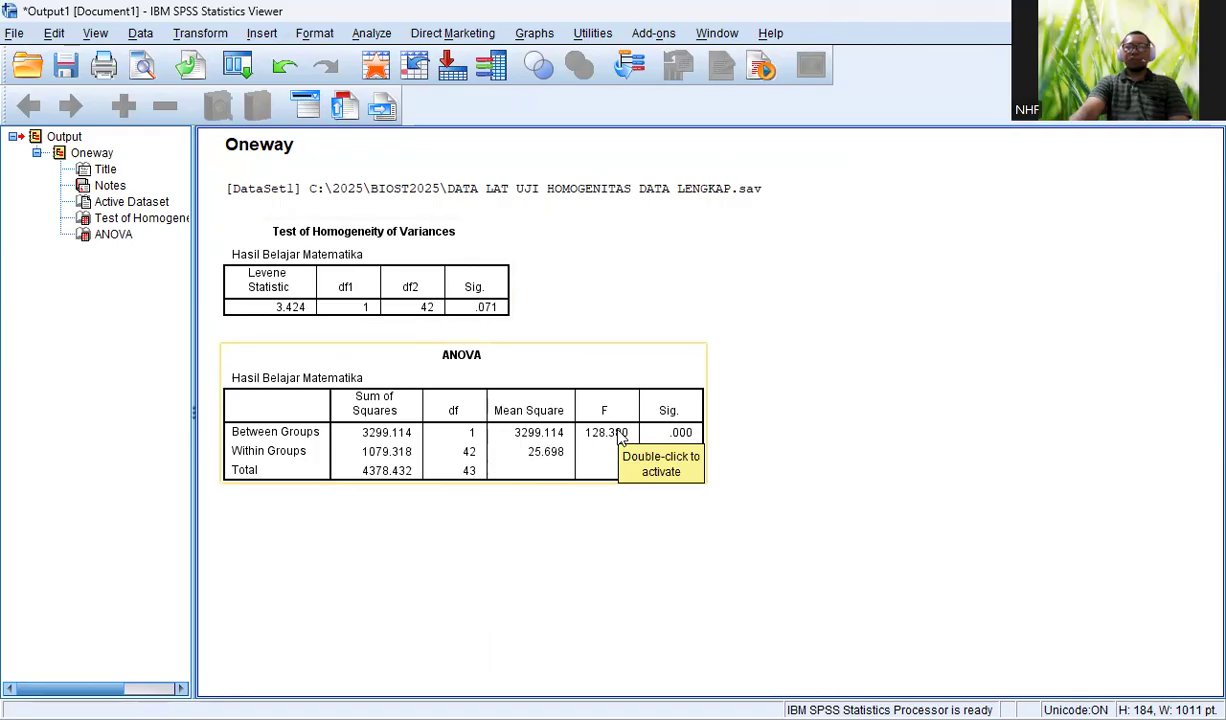
click(367, 308)
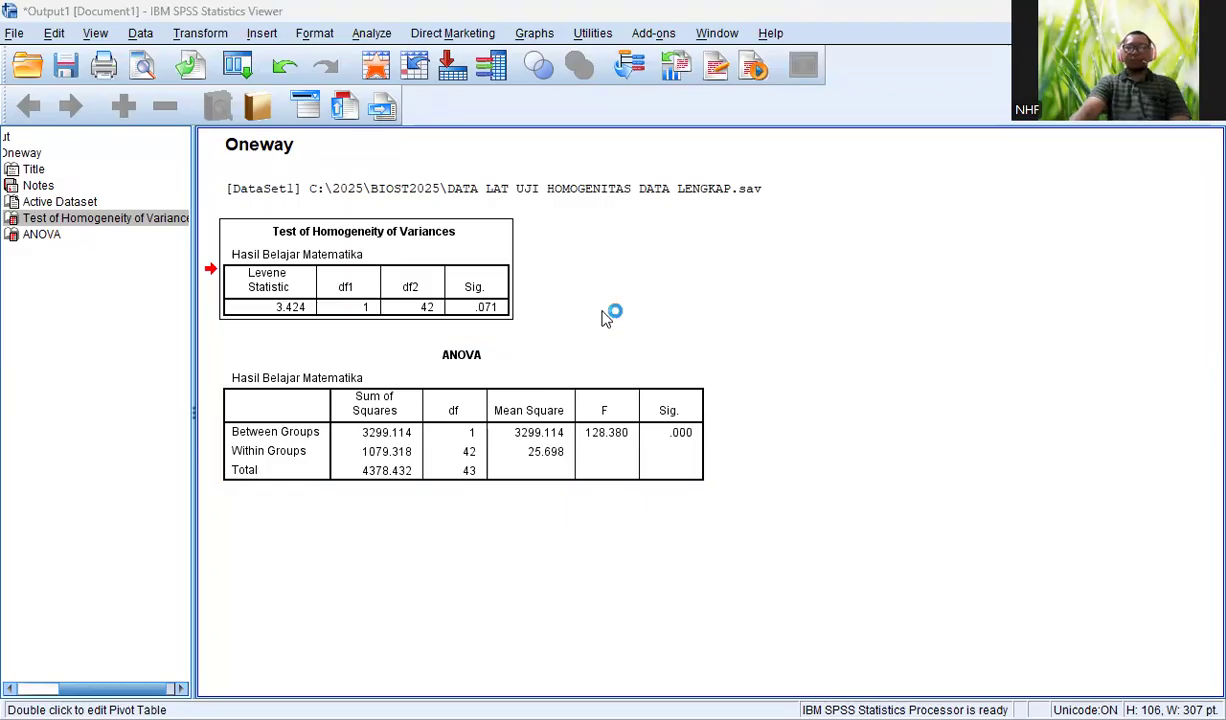
click(527, 413)
Step: Set up an Explore analysis with Hasil Belajar Matematika as the dependent variable and Kelas as the factor
click(375, 33)
click(407, 79)
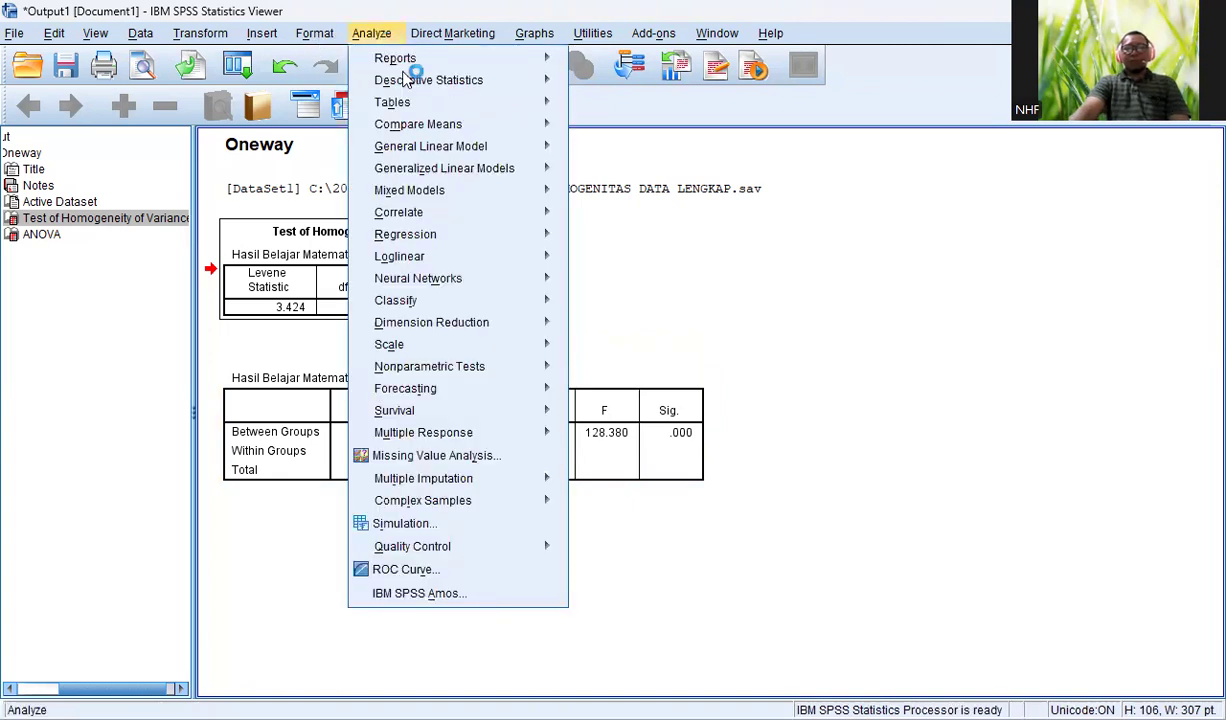
click(605, 140)
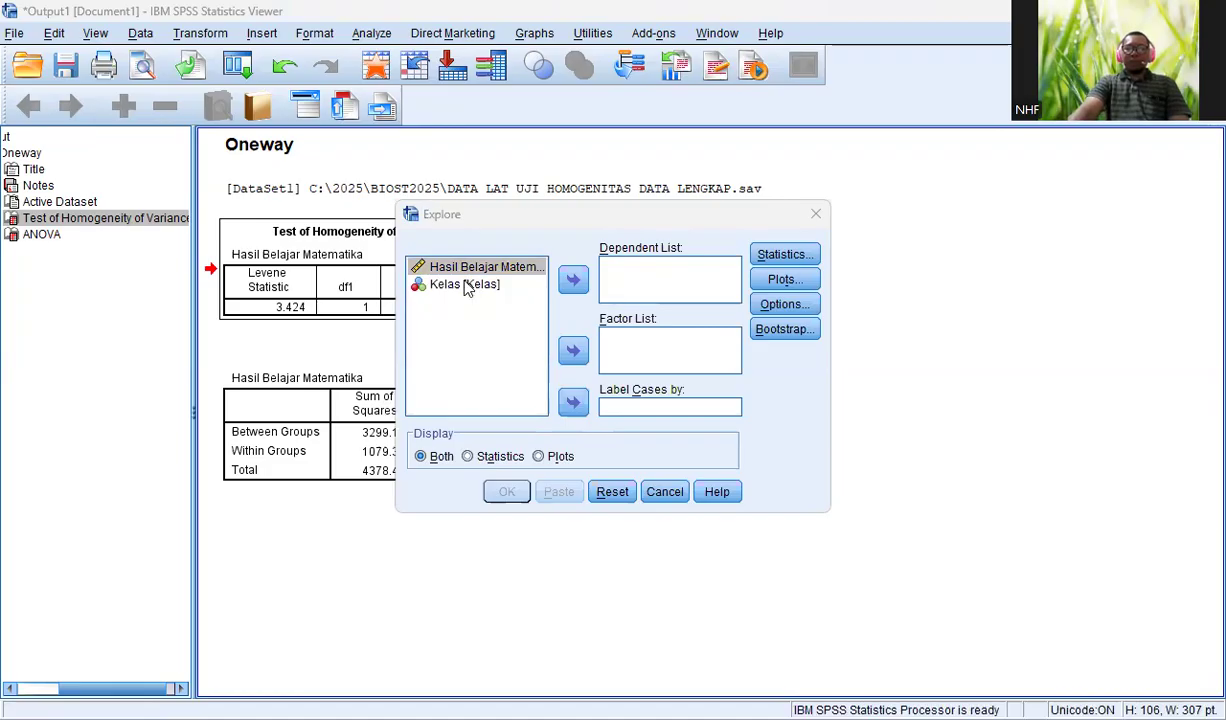
click(570, 276)
click(575, 283)
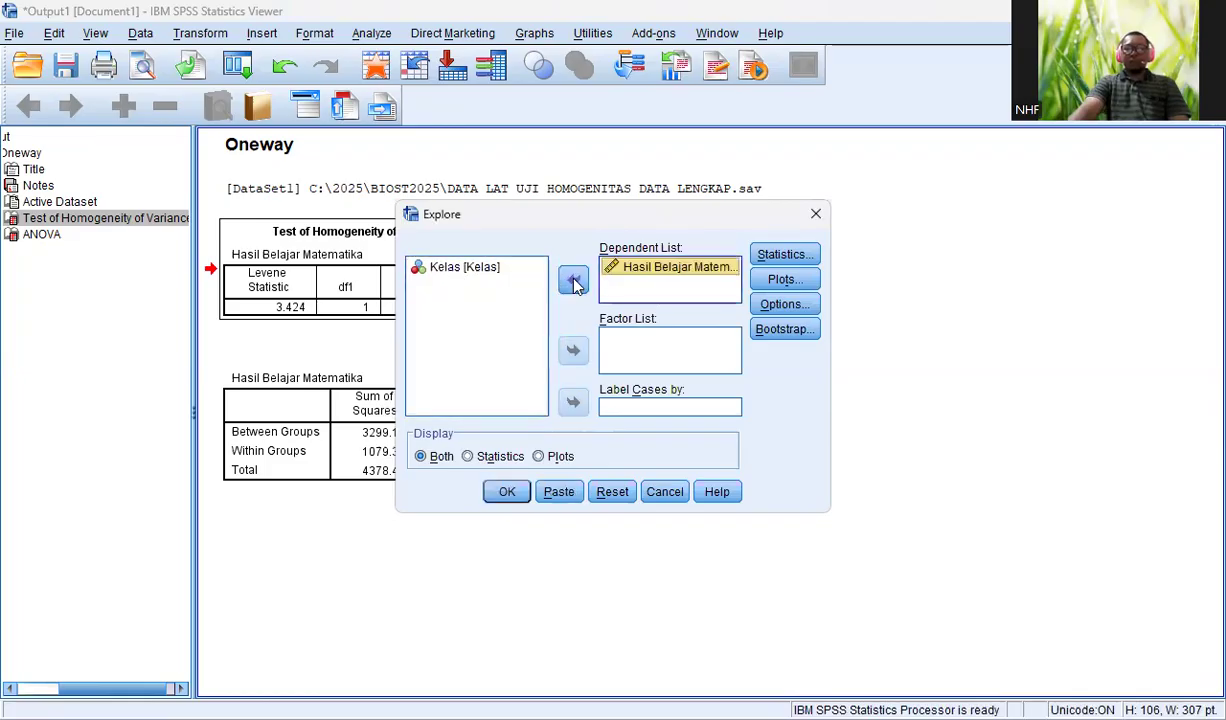
click(458, 266)
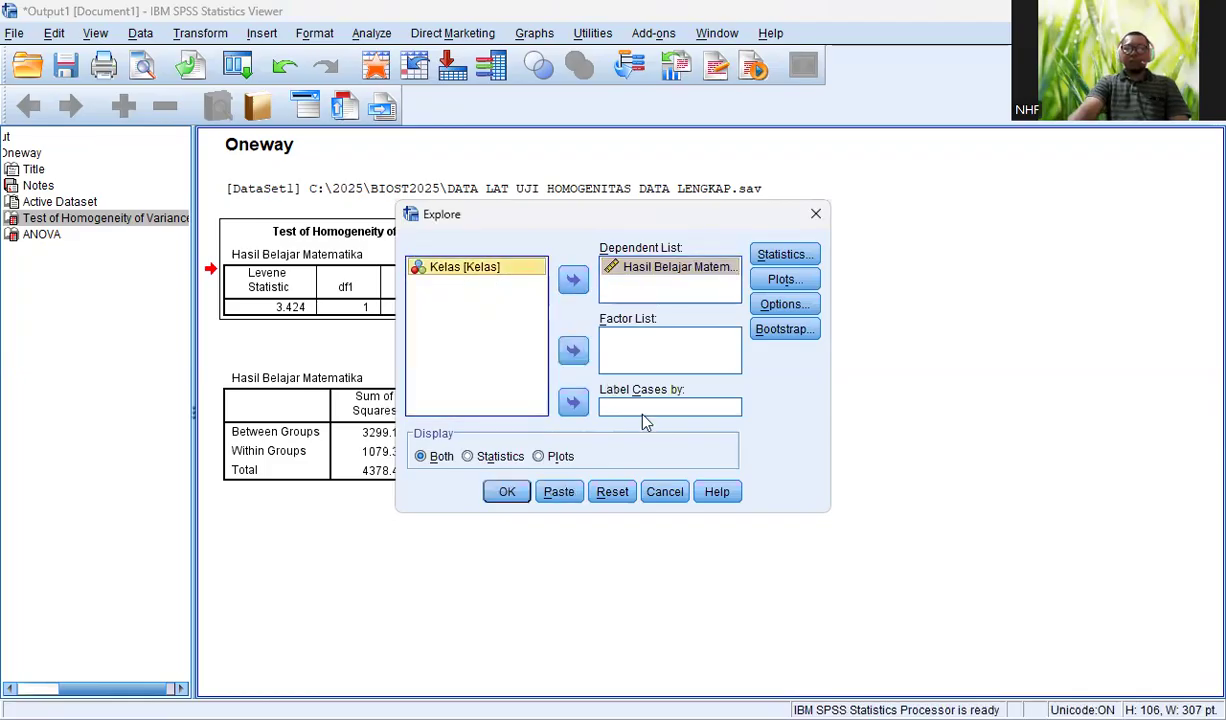
click(574, 352)
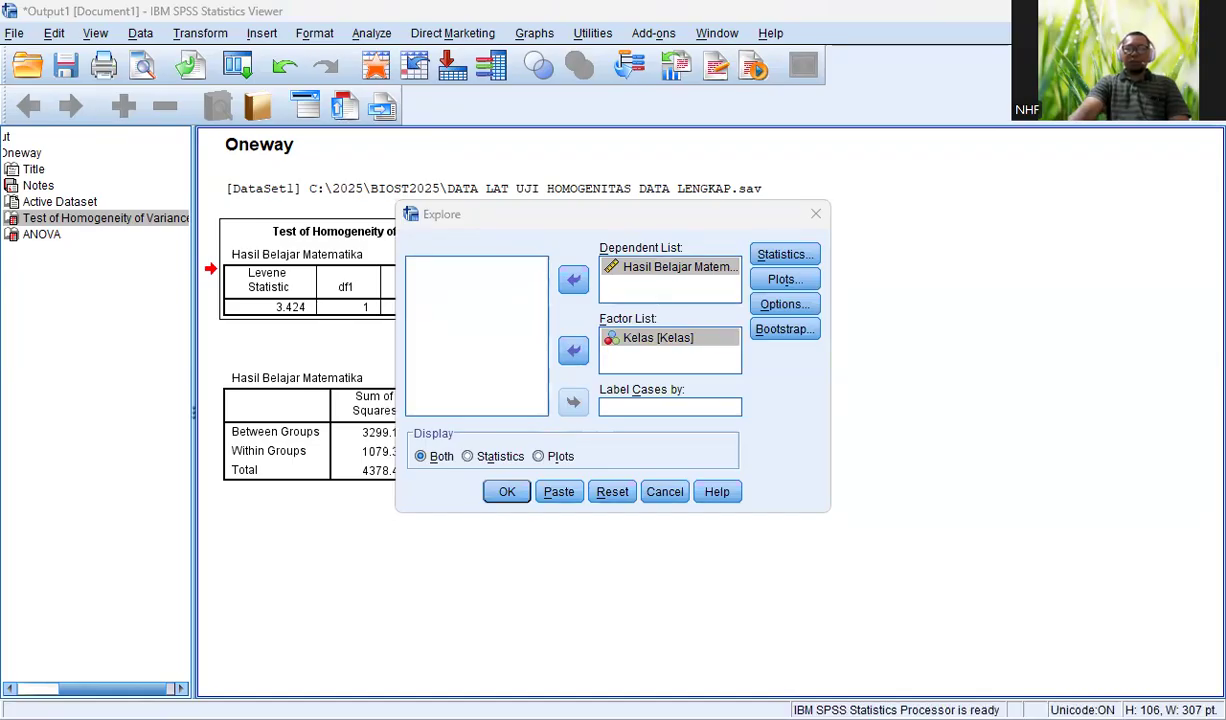
Step: Set the Explore plots' Spread vs Level with Levene Test to Power estimation and run the analysis
click(770, 286)
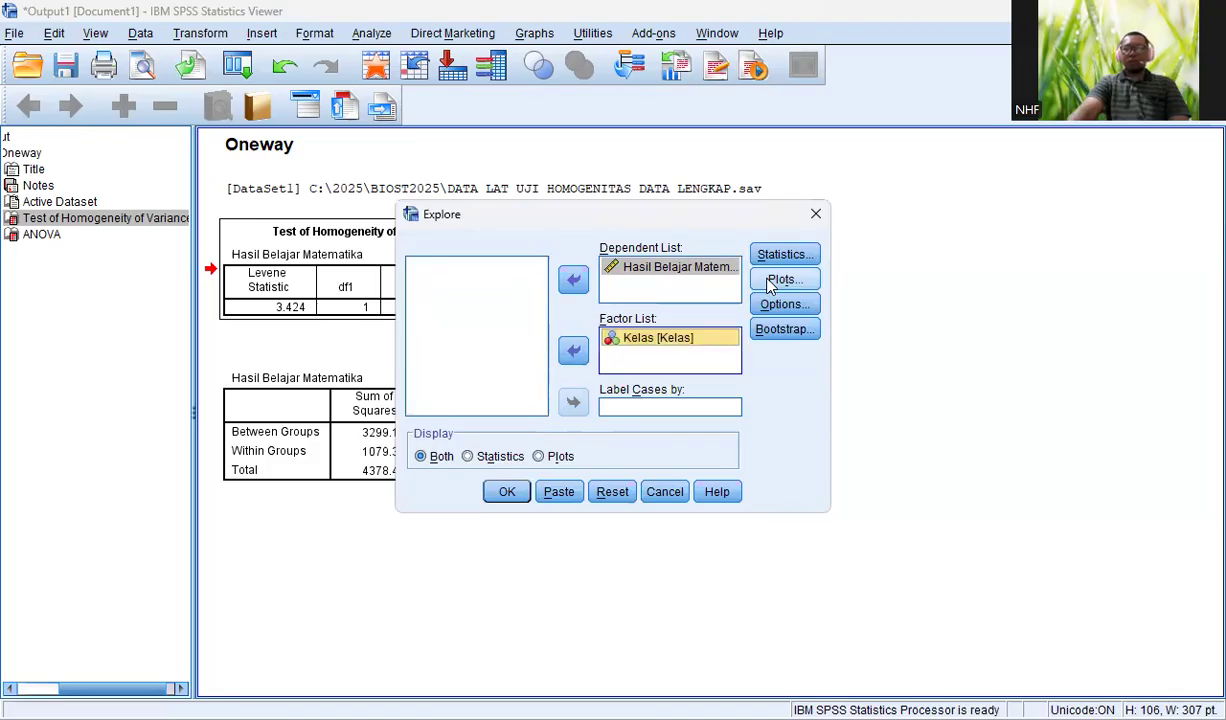
click(770, 286)
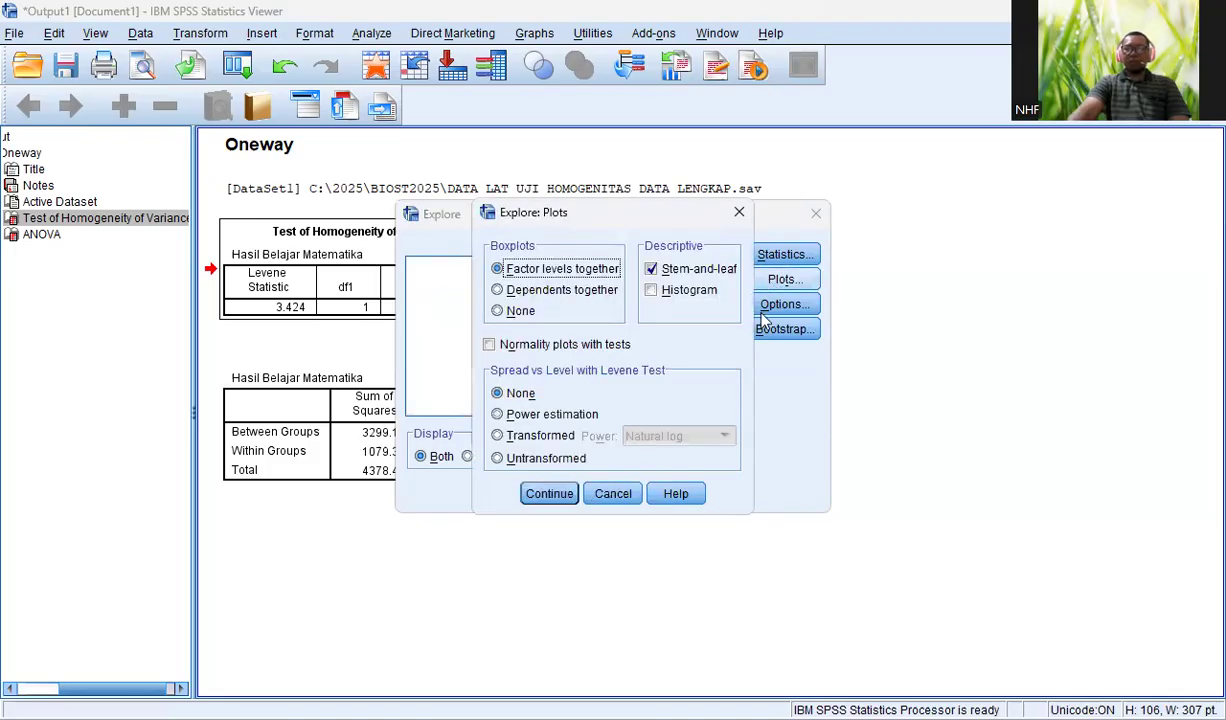
click(499, 414)
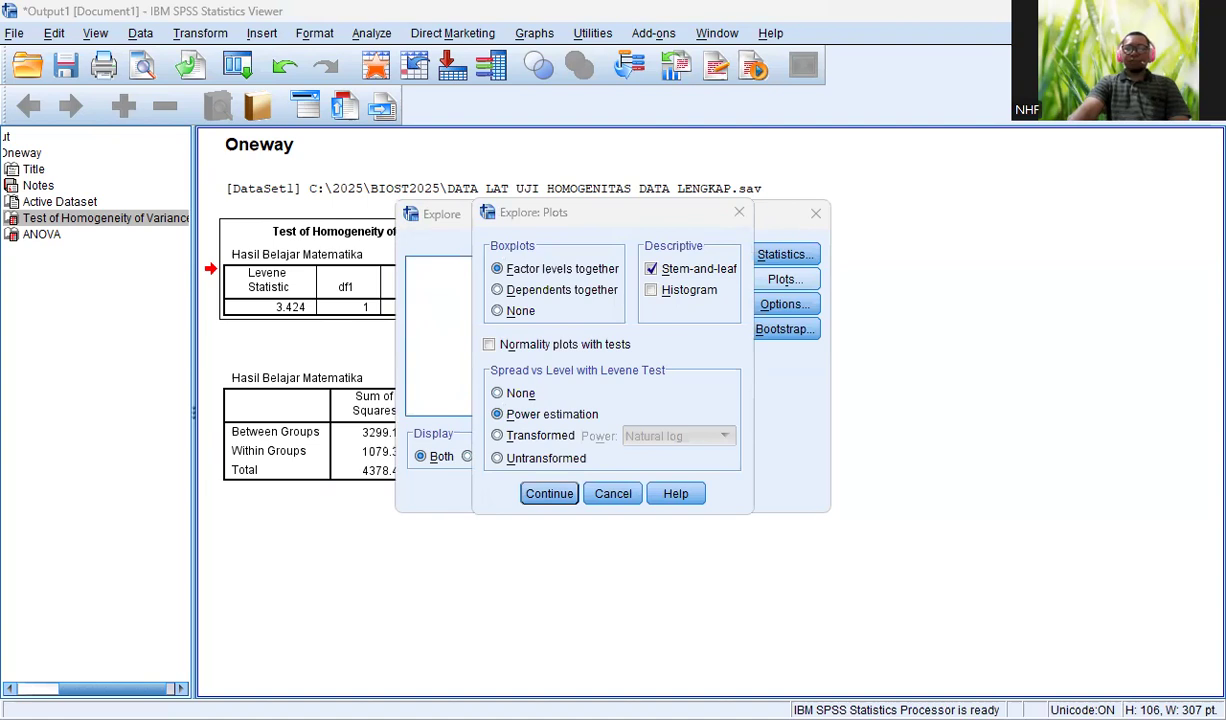
click(545, 492)
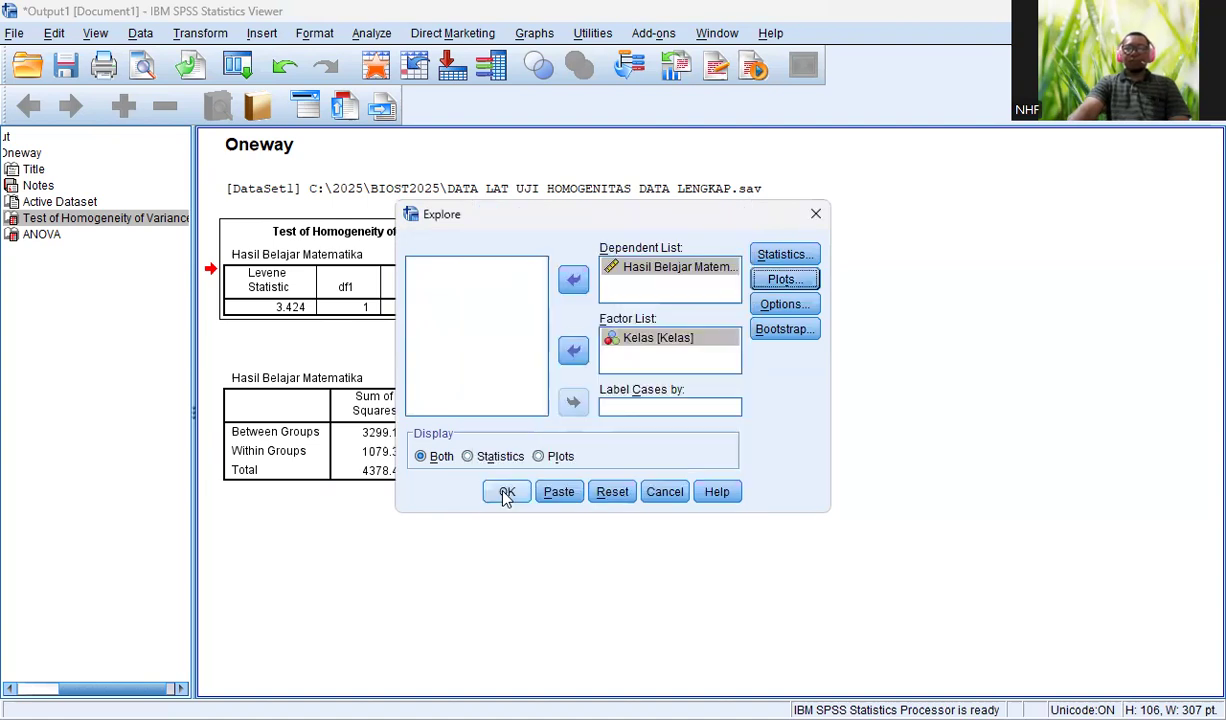
click(495, 489)
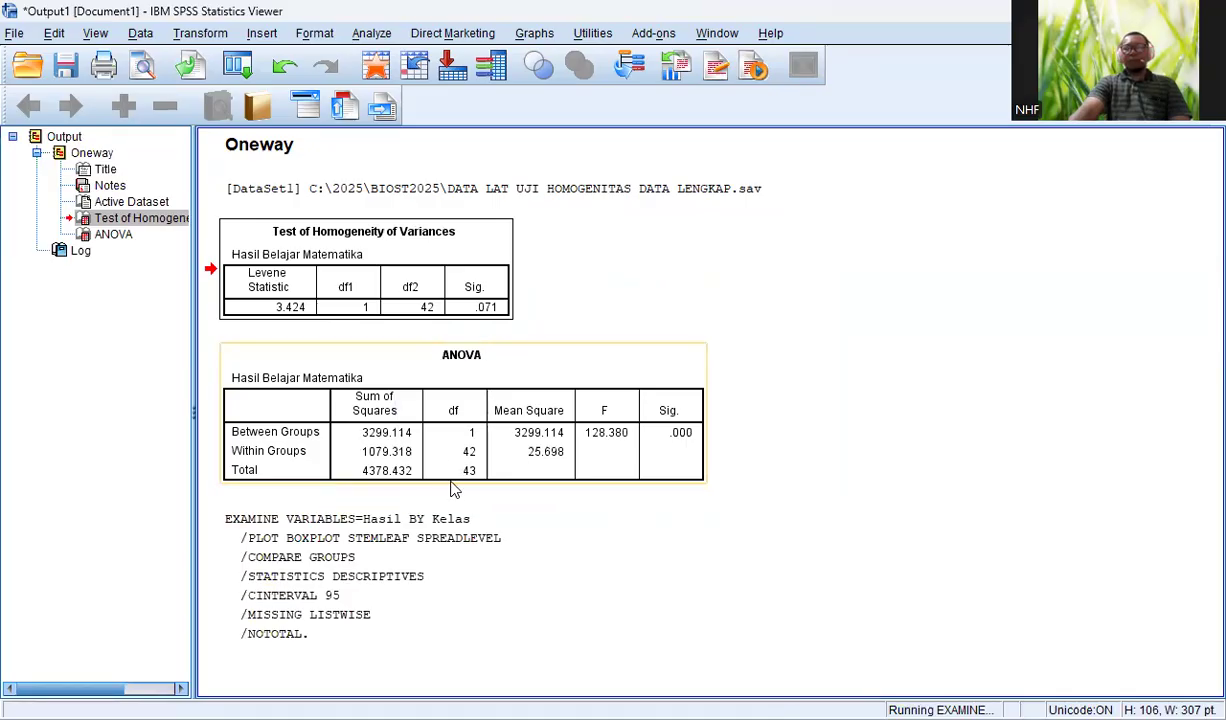
Step: Review the Explore output's case summary, descriptives per class and the Test of Homogeneity of Variance table
scroll(397, 500, down, 6)
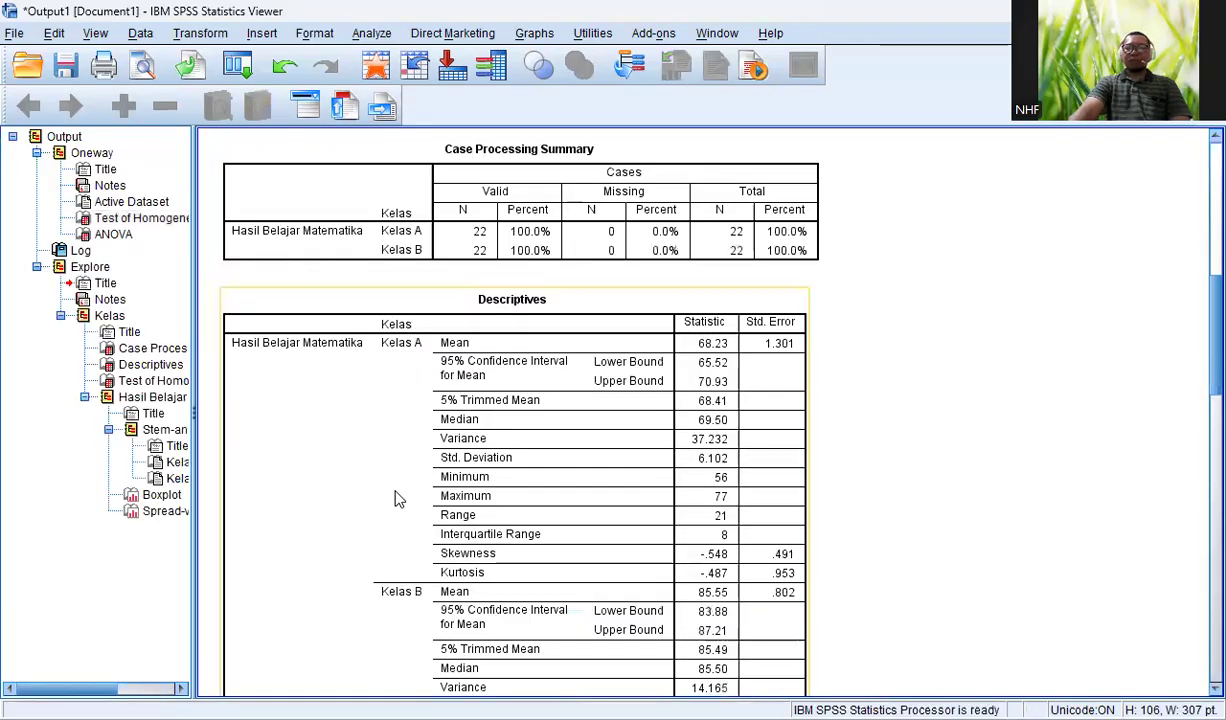
scroll(397, 500, down, 5)
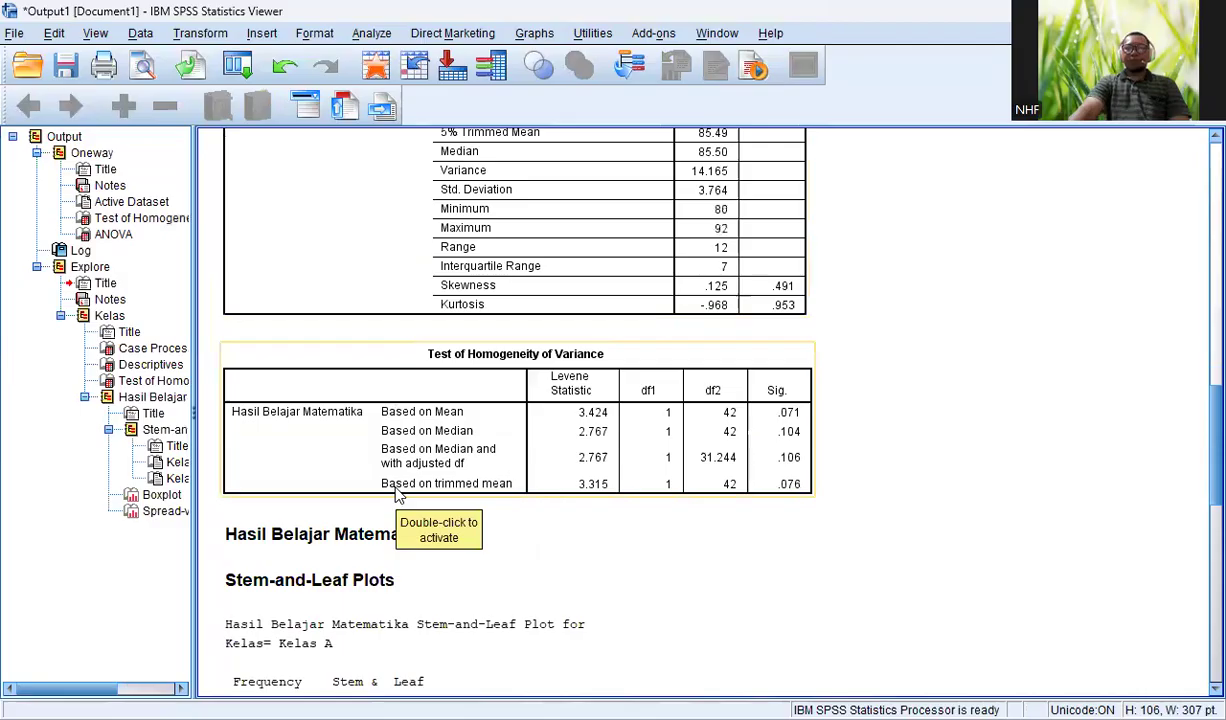
scroll(592, 433, up, 10)
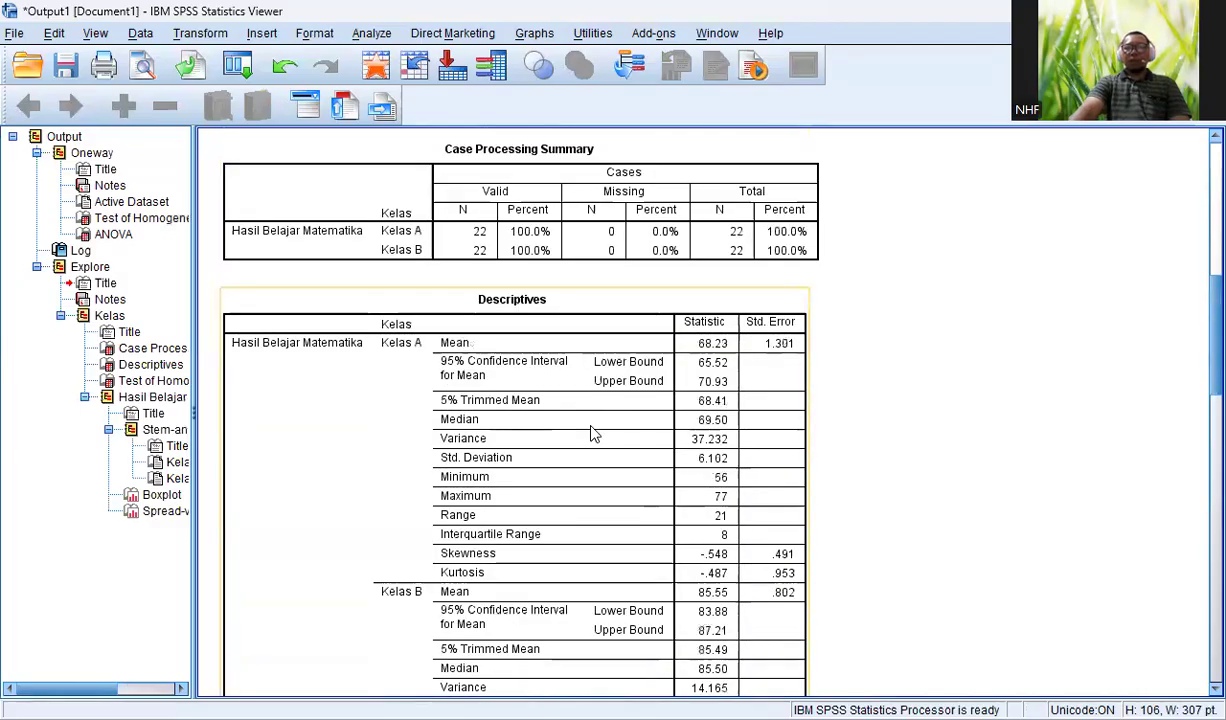
scroll(592, 433, up, 2)
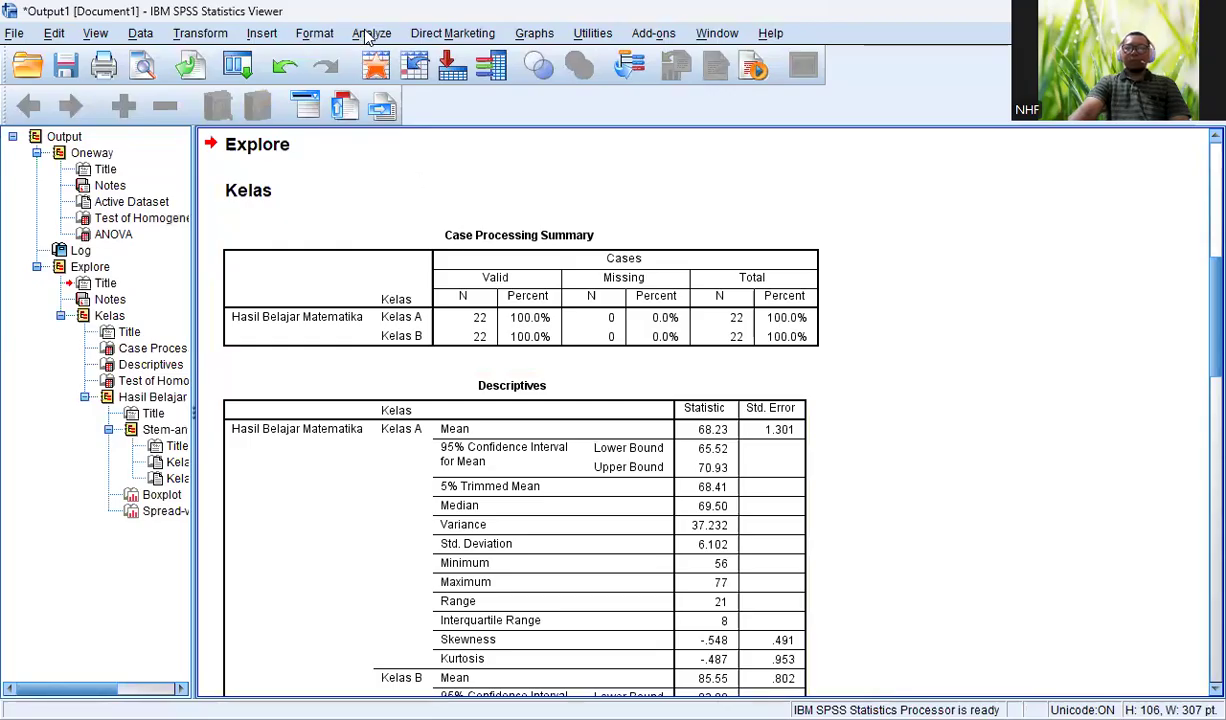
scroll(388, 384, down, 5)
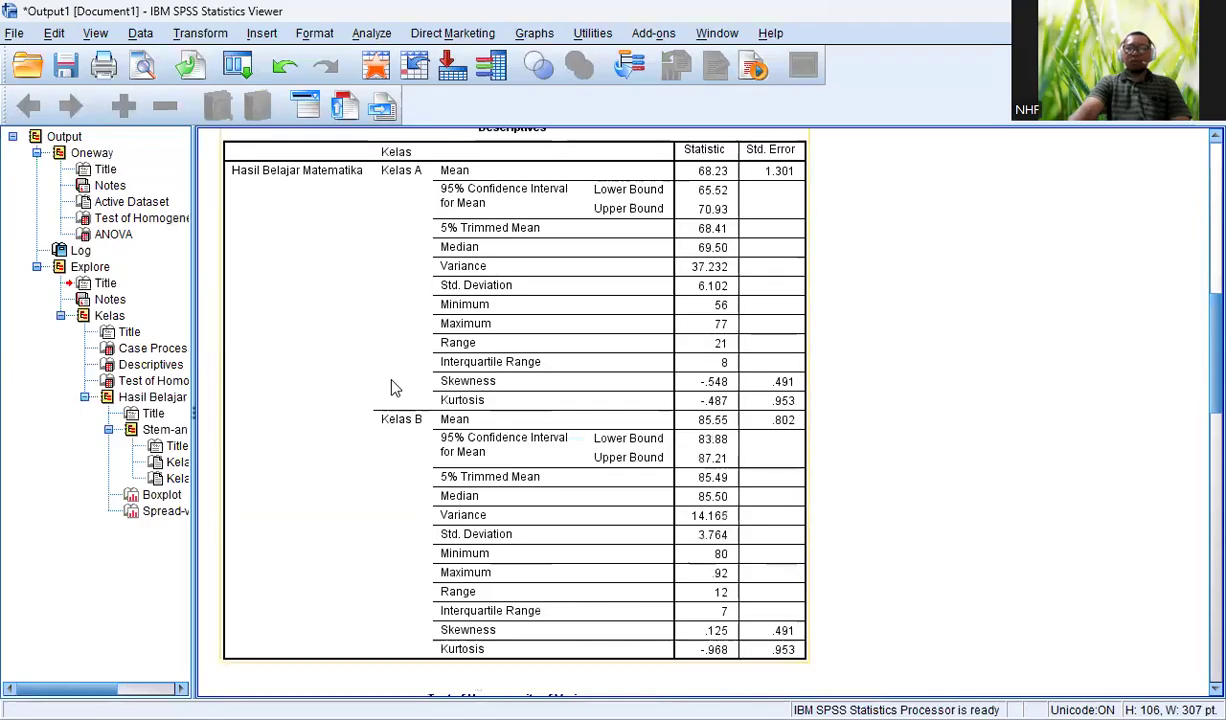
scroll(575, 278, up, 4)
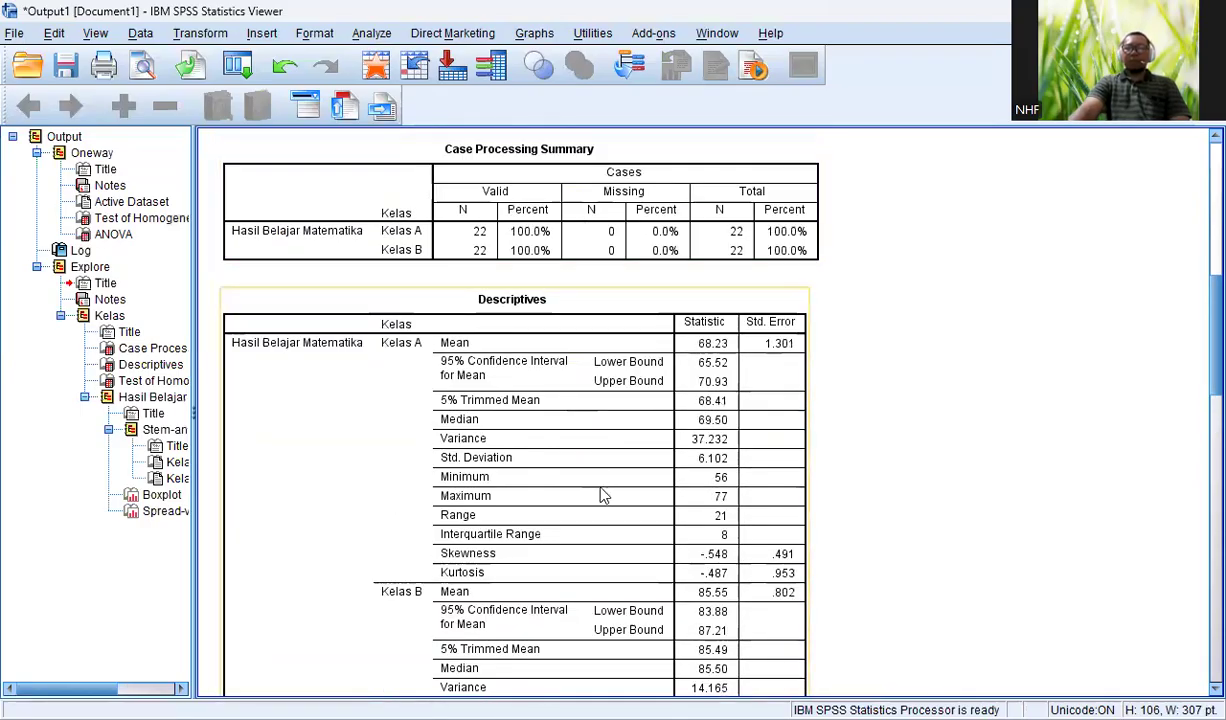
scroll(604, 495, down, 7)
scroll(604, 500, down, 1)
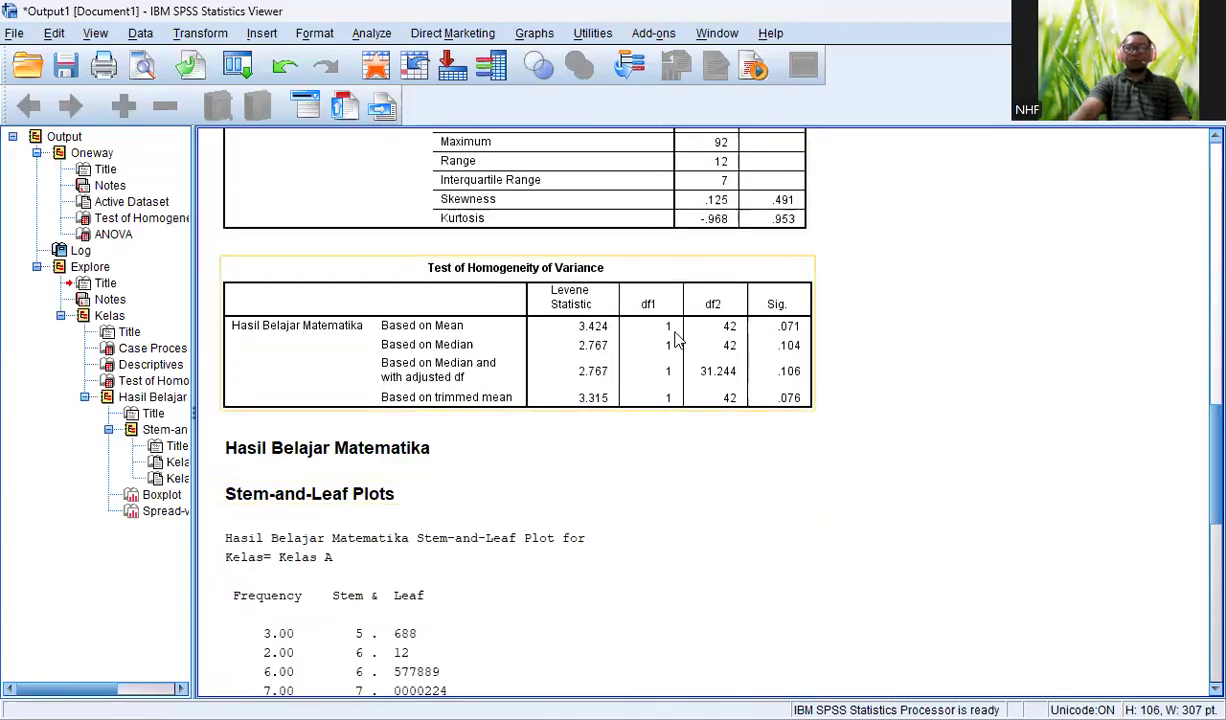
click(487, 330)
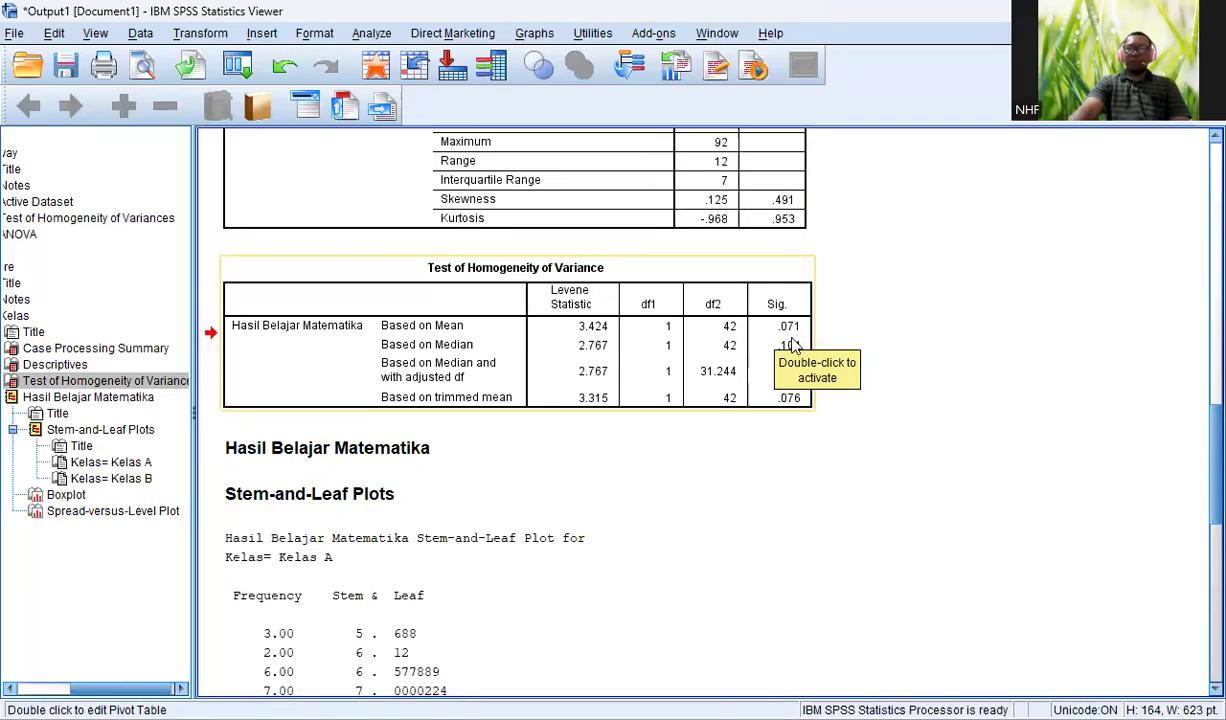
Step: Examine the stem-and-leaf plots, boxplot and spread-versus-level plot, and return to the Explore homogeneity table
scroll(792, 346, down, 5)
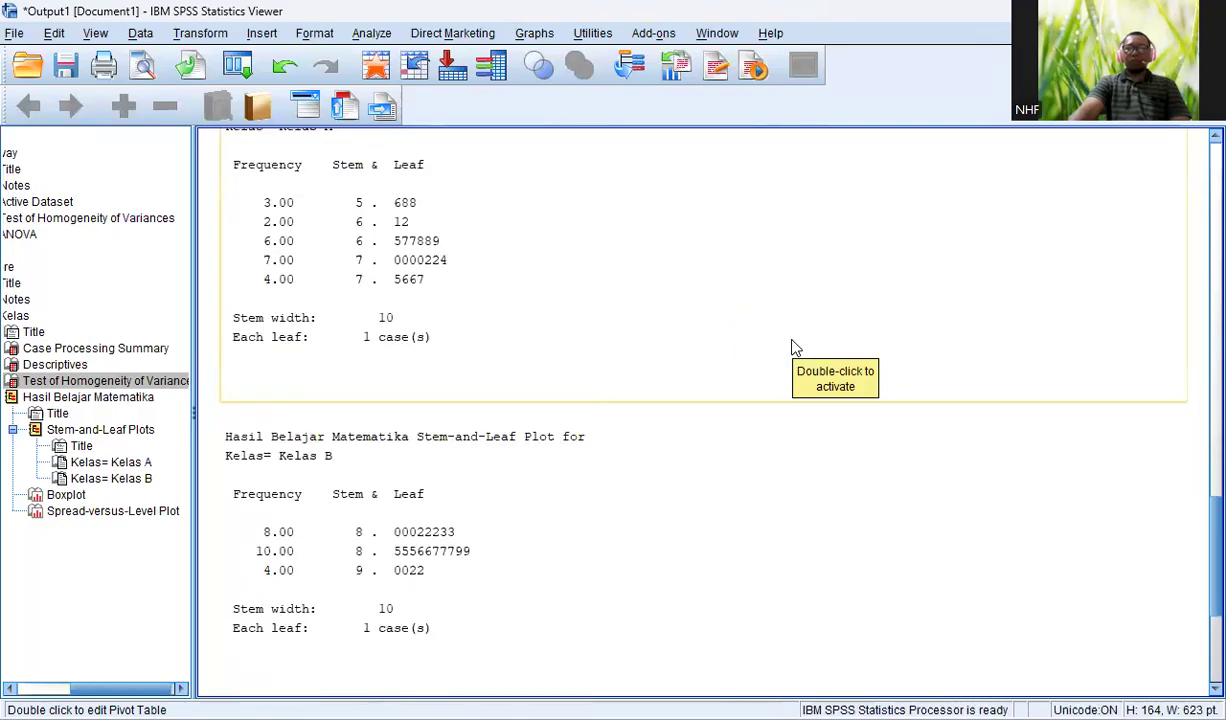
scroll(792, 346, down, 3)
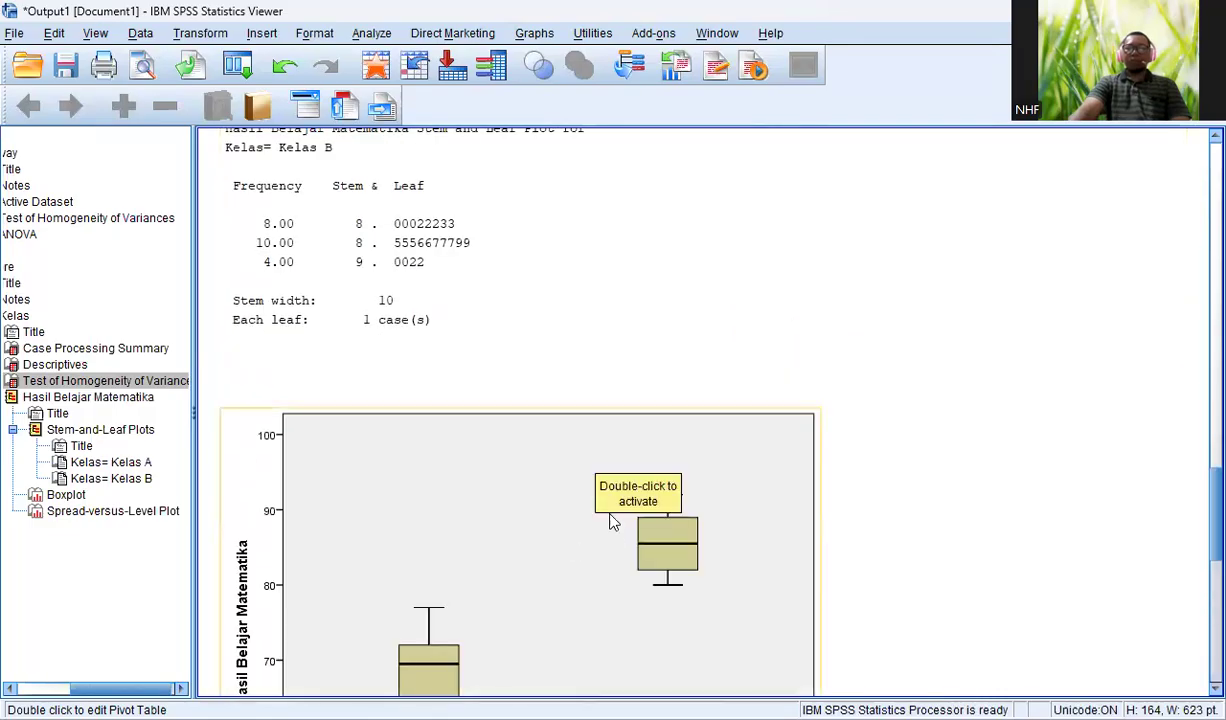
scroll(616, 490, down, 8)
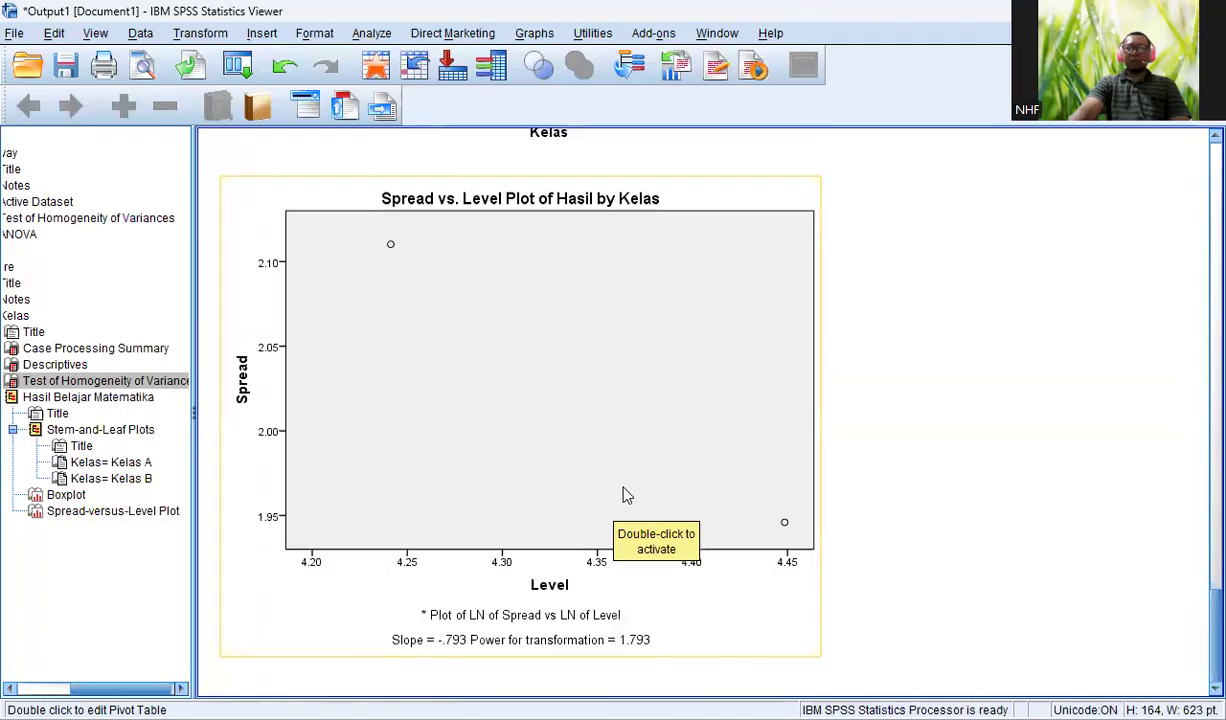
scroll(624, 494, up, 15)
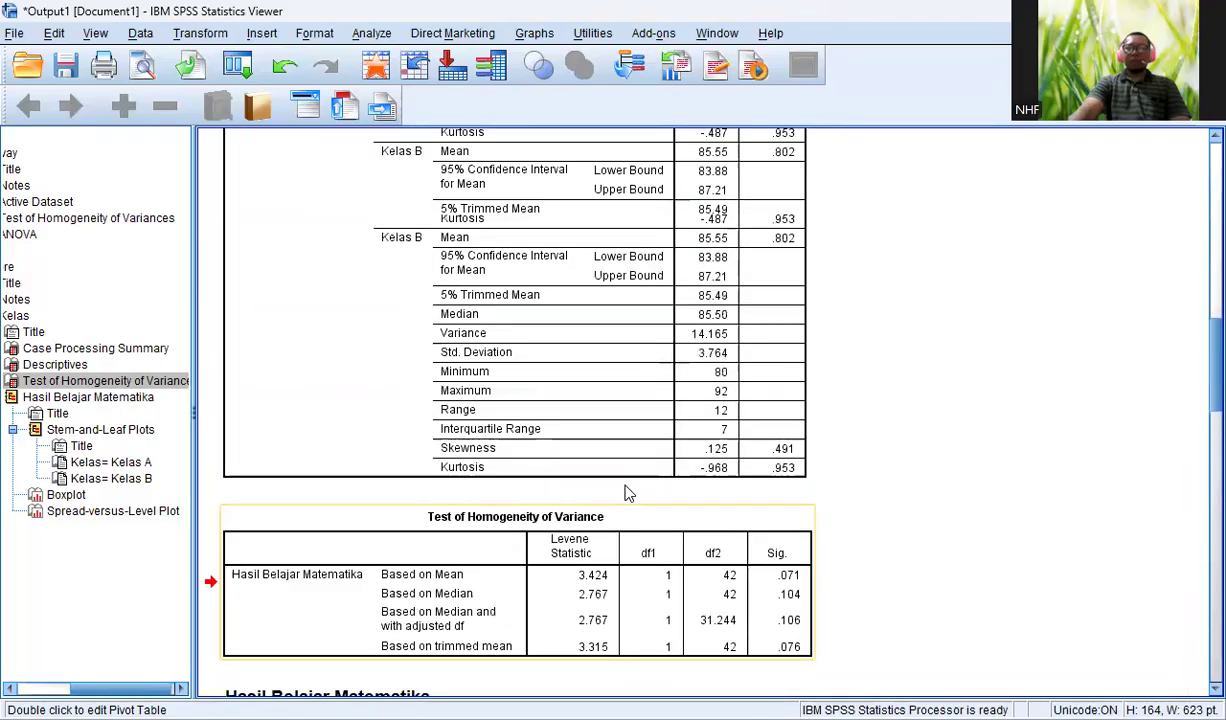
scroll(626, 500, up, 2)
scroll(629, 487, down, 5)
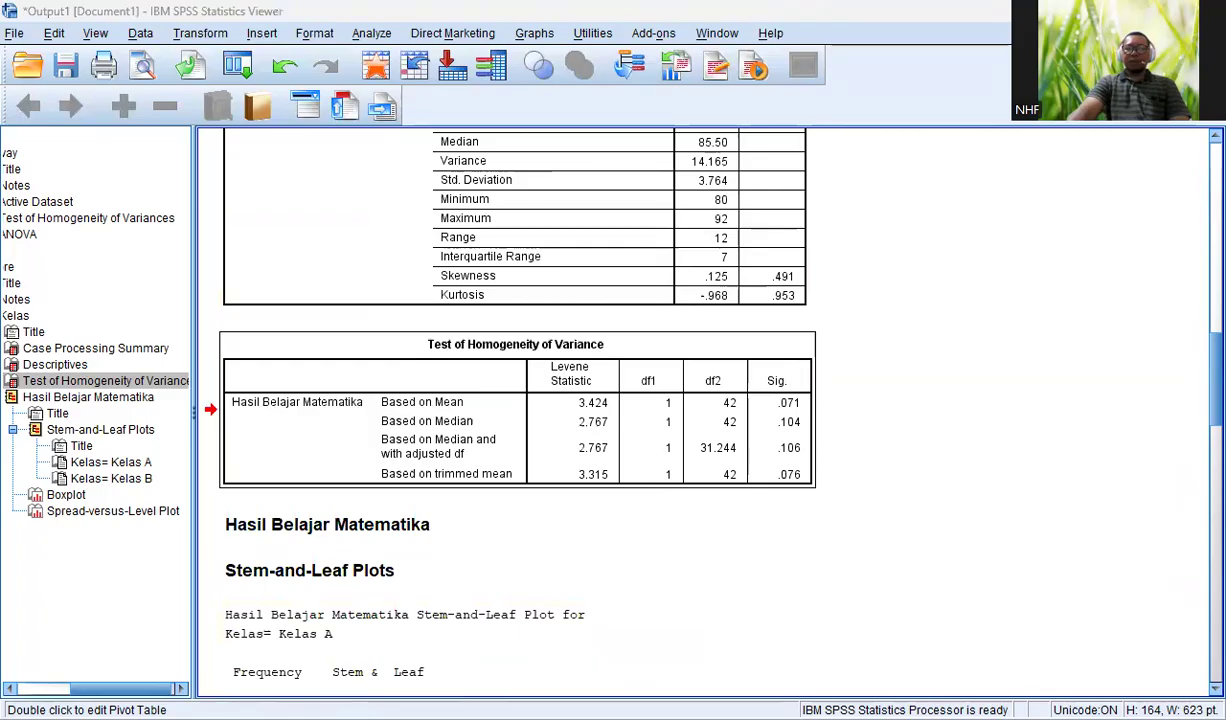
Step: Set up an Independent-Samples T Test with Hasil Belajar Matematika as the test variable and Kelas as the grouping variable
click(366, 34)
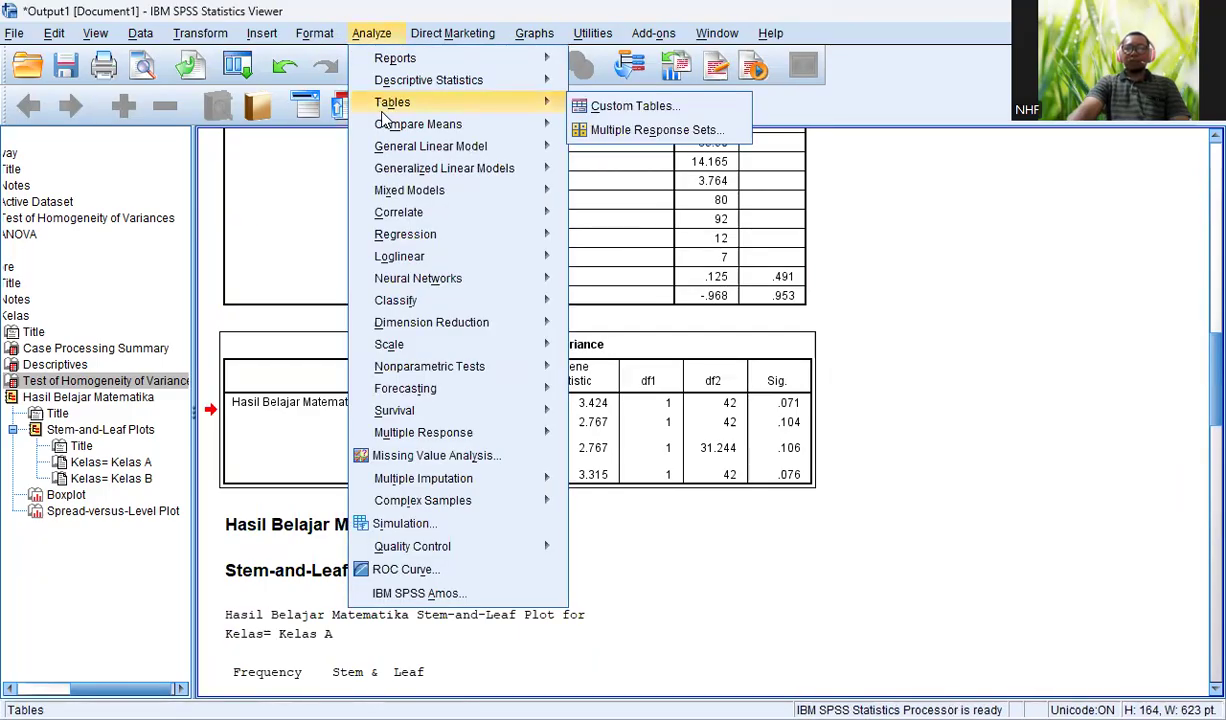
mouse_move(387, 130)
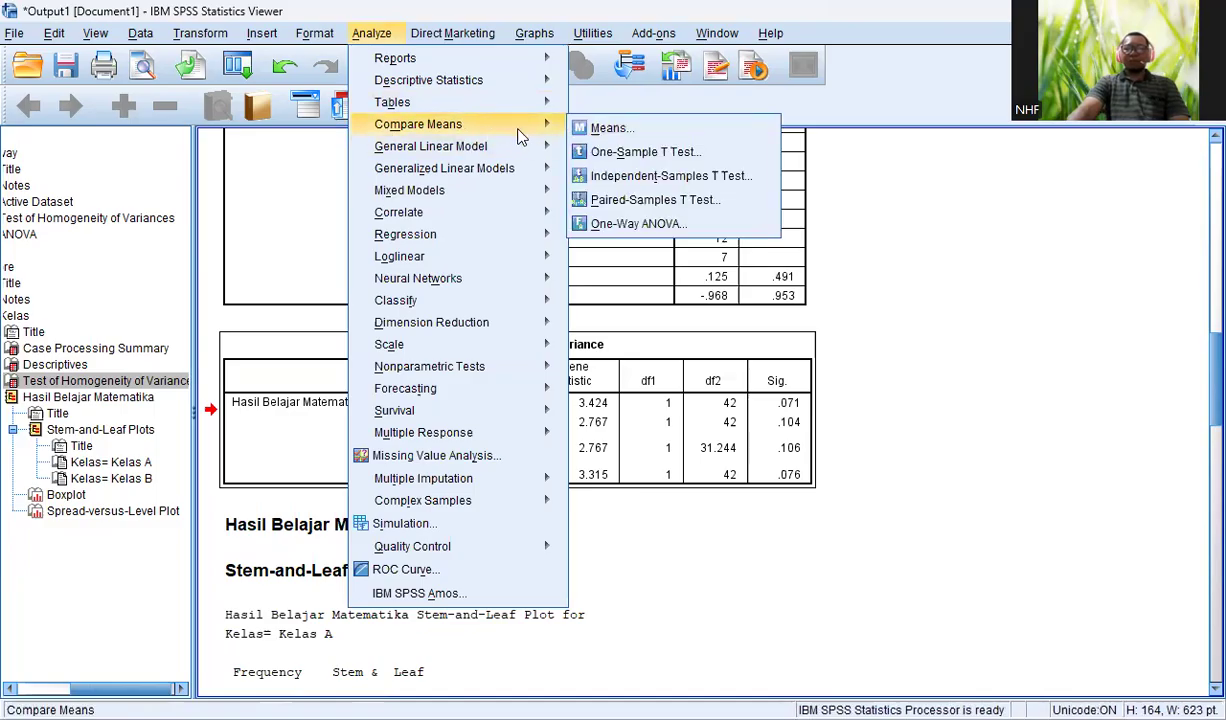
click(630, 186)
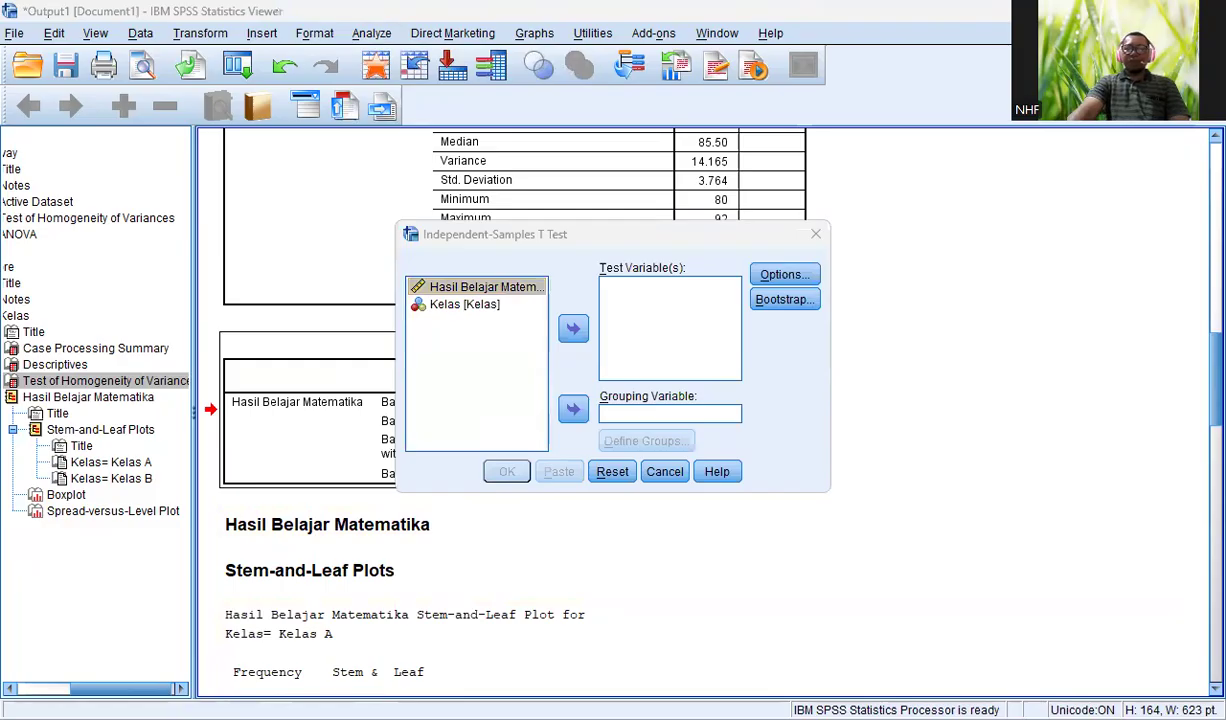
click(498, 284)
click(572, 331)
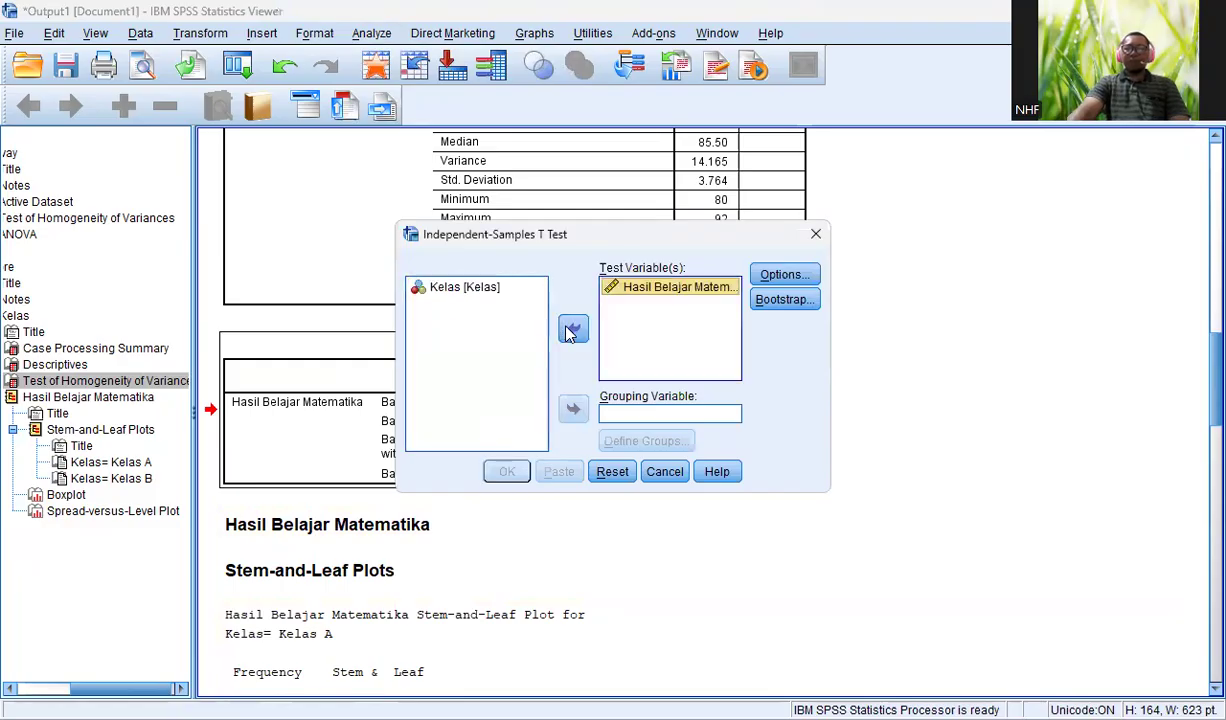
click(463, 285)
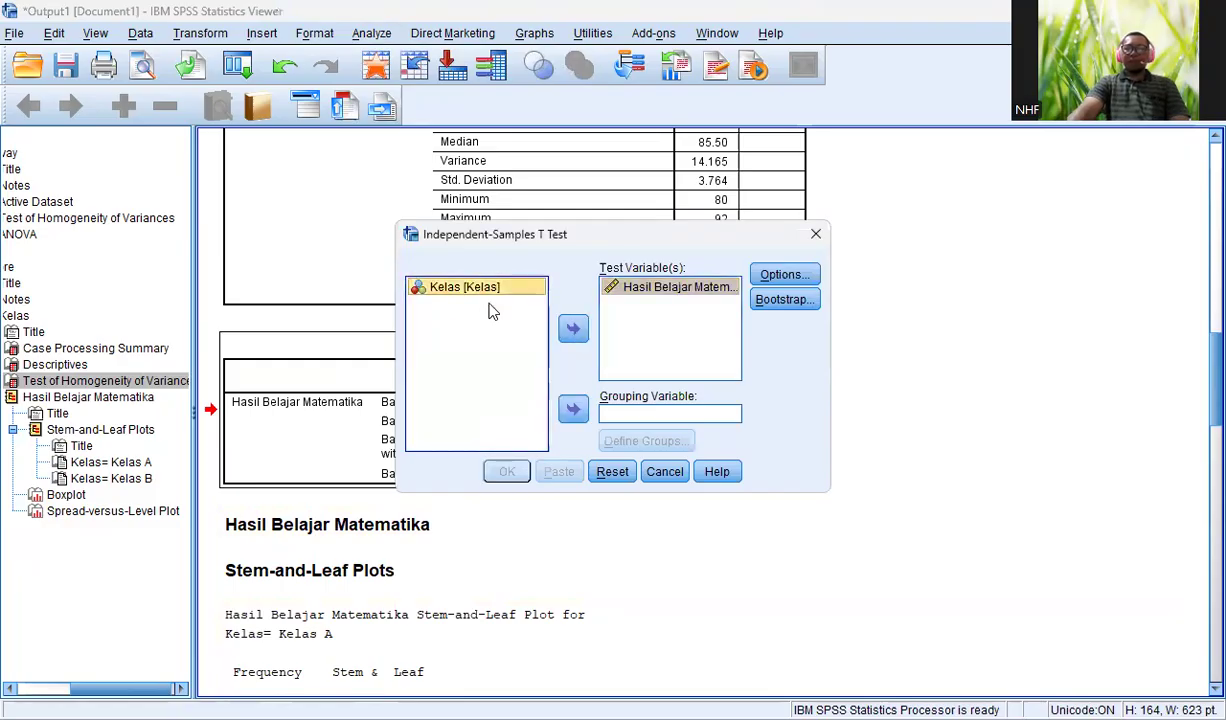
click(573, 409)
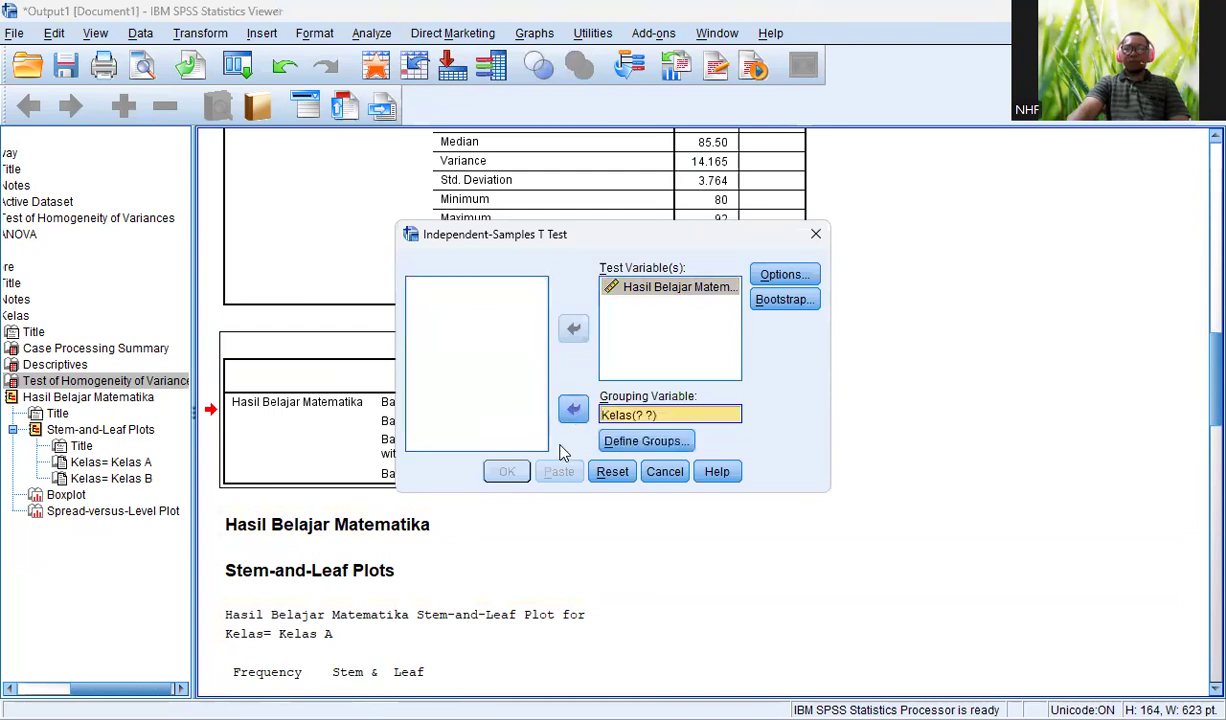
Step: Define the Kelas groups with values 1 and 2 and run the T test
click(632, 444)
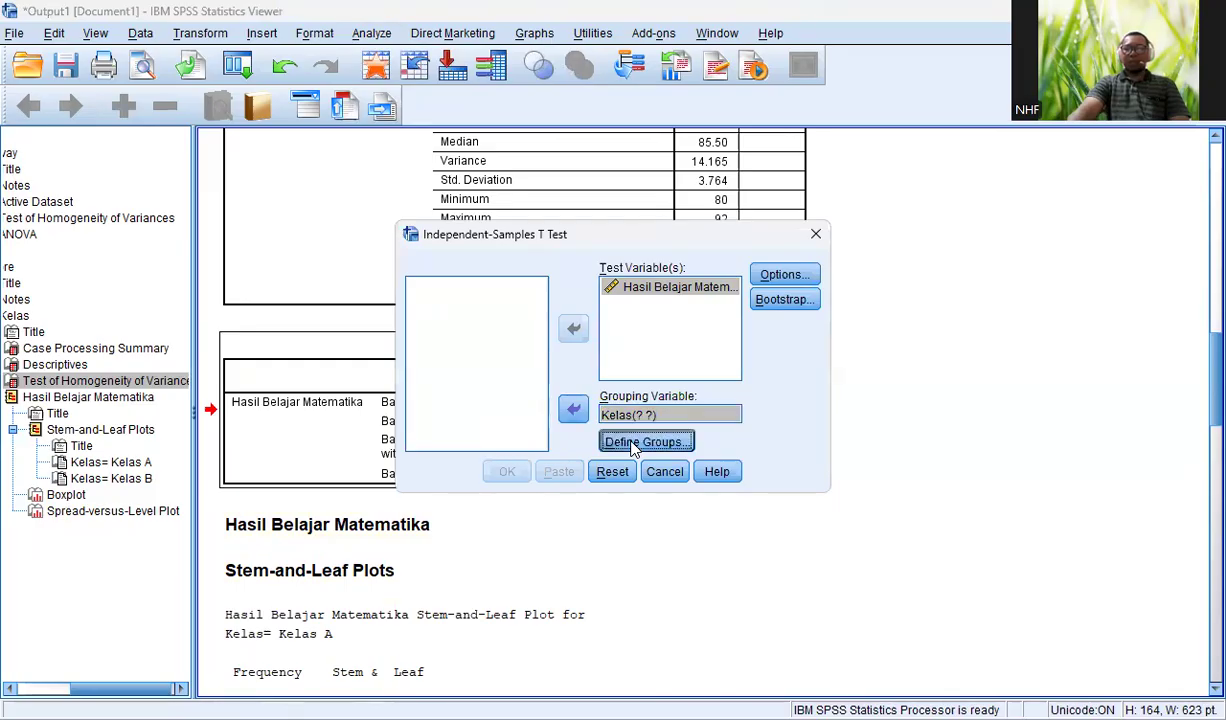
text(1)
click(630, 364)
text(2)
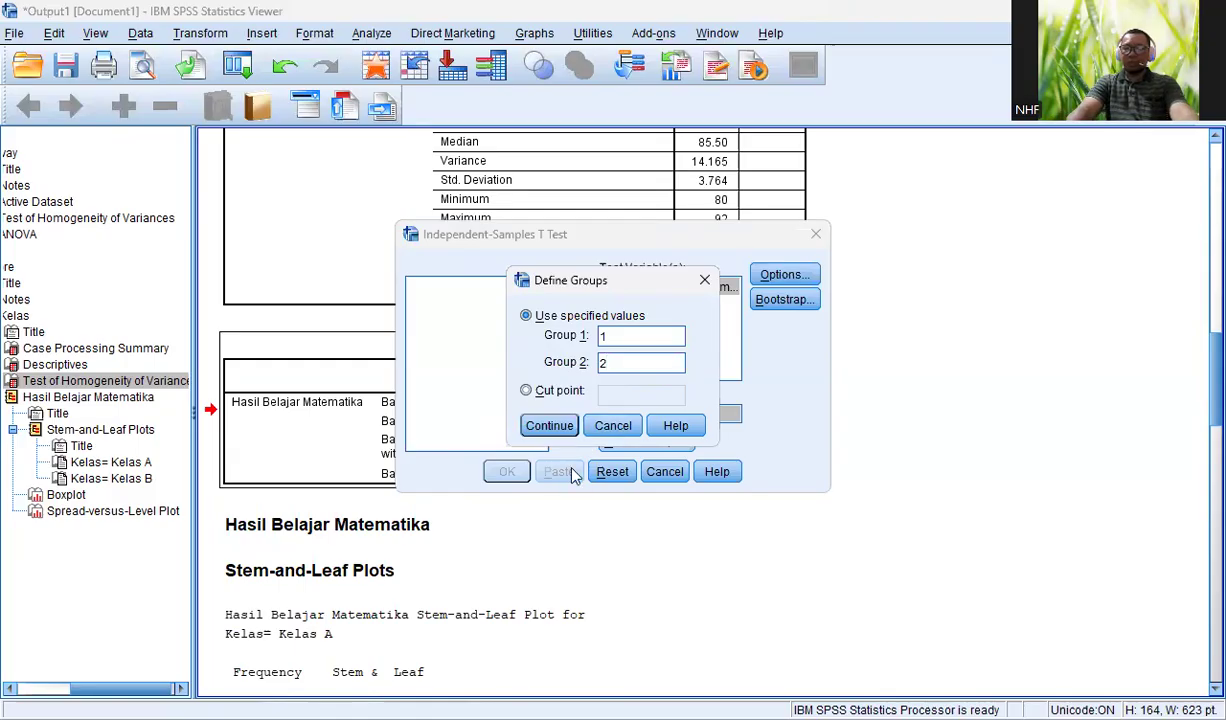
click(549, 426)
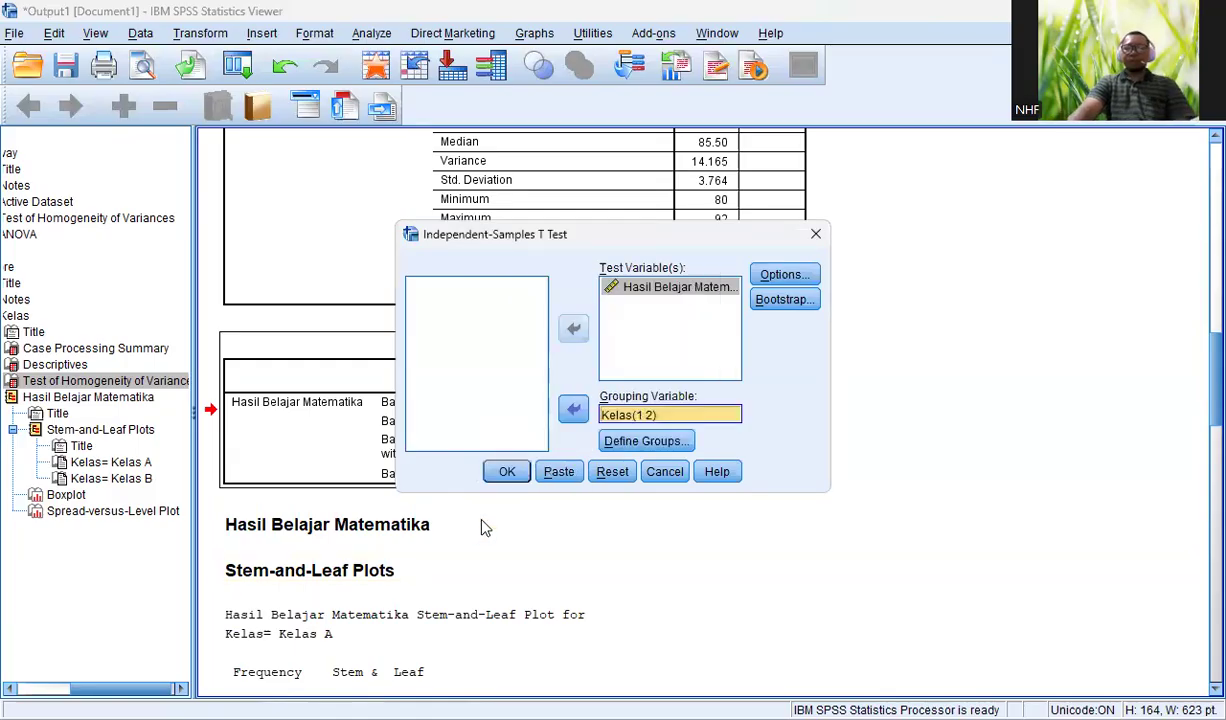
click(507, 474)
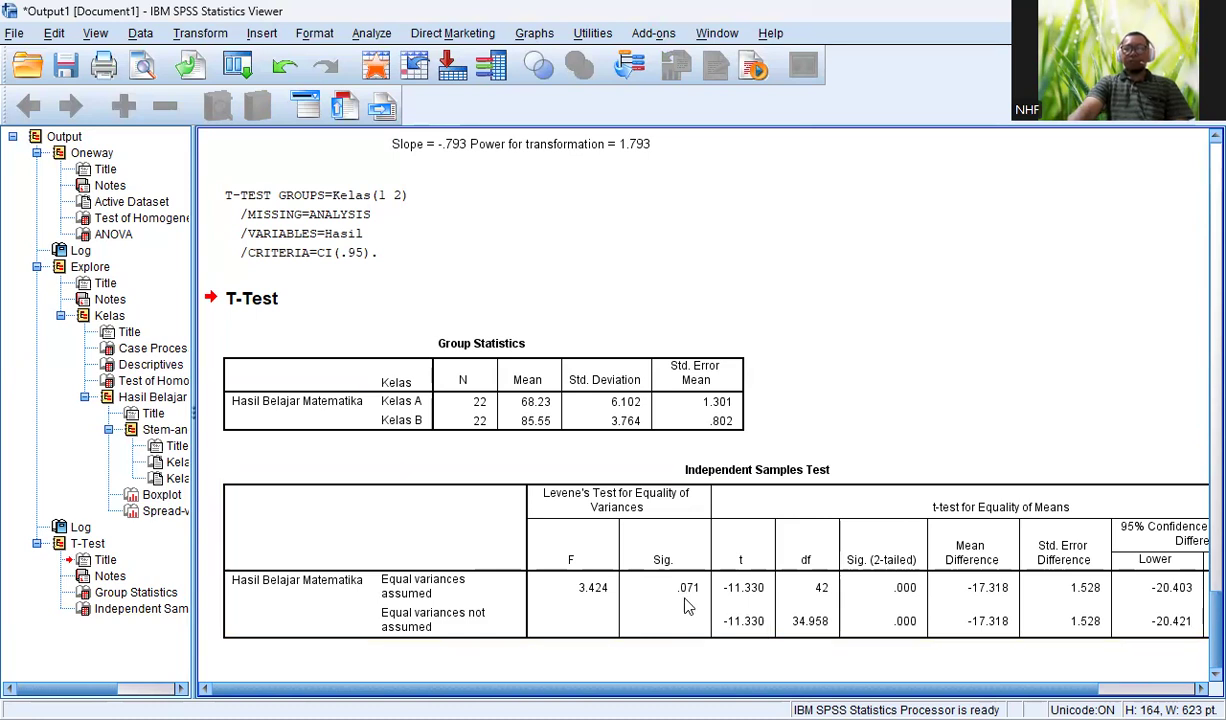
Step: Compare the T test's Levene result with the homogeneity tables from the Explore and Oneway outputs
scroll(640, 565, up, 20)
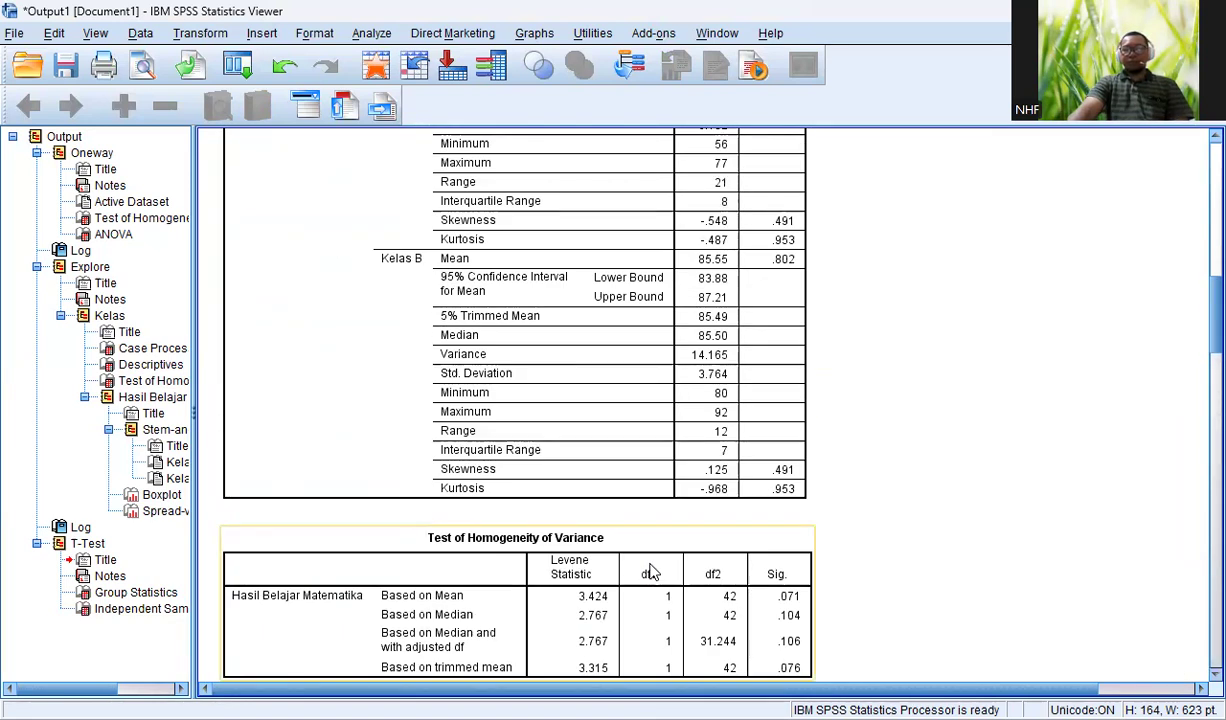
scroll(650, 570, down, 5)
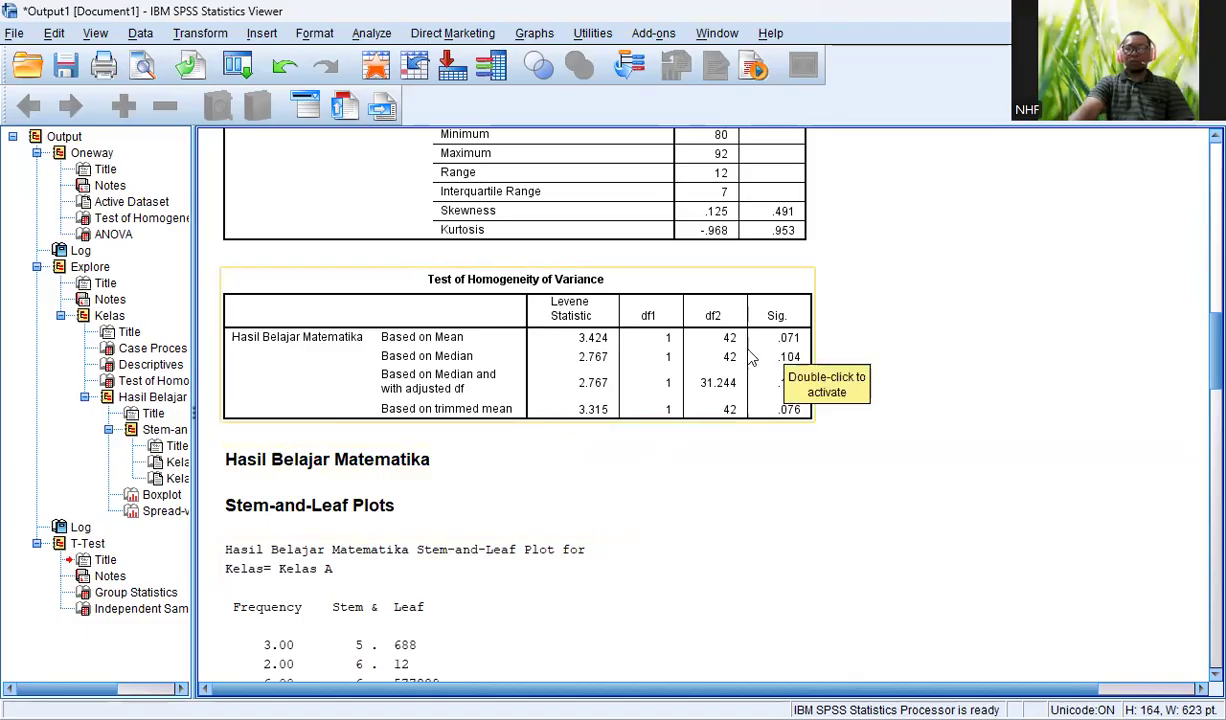
scroll(752, 358, up, 20)
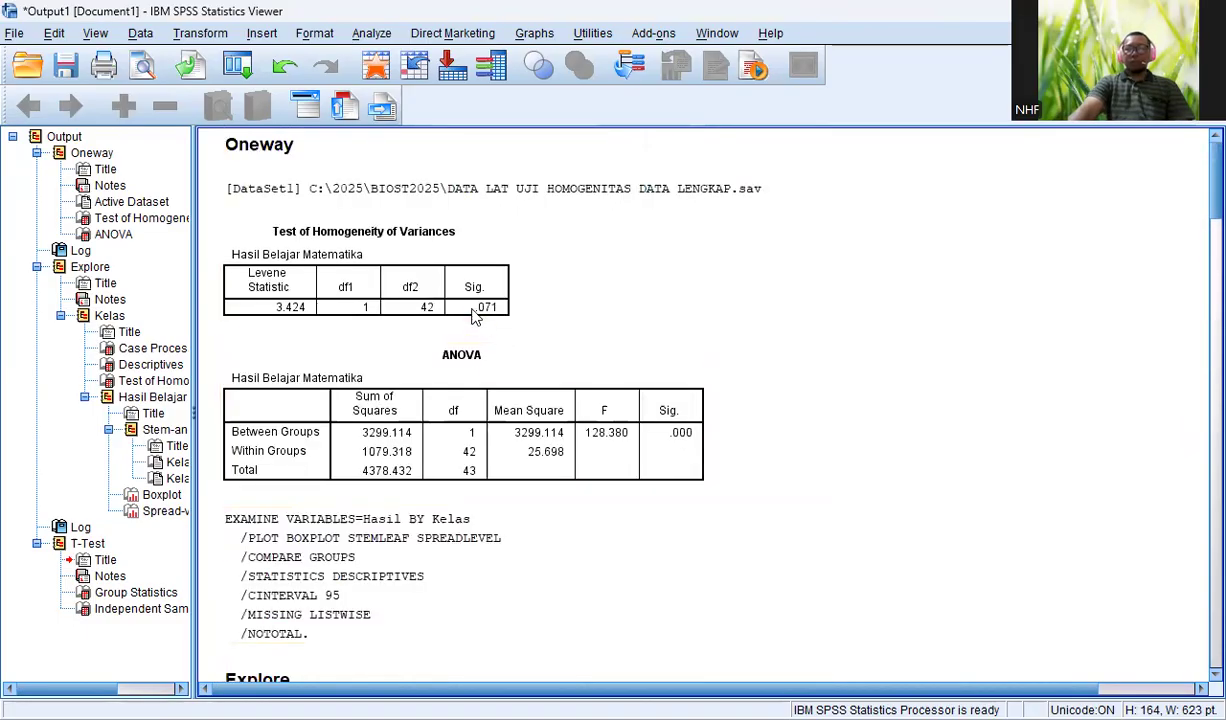